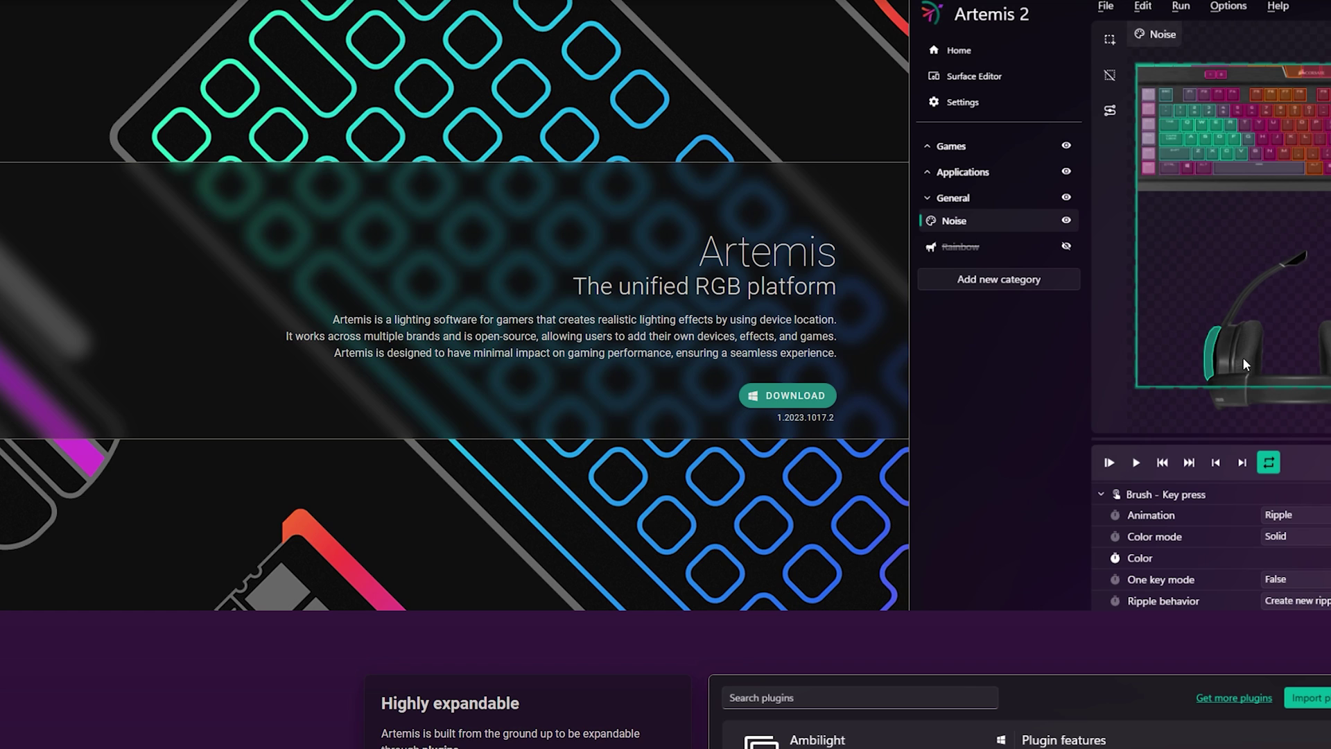
- Look through the Artemis website's sections on plugins, flexible conditions and effects, and return to the download area
scroll(1102, 419, "down", 2)
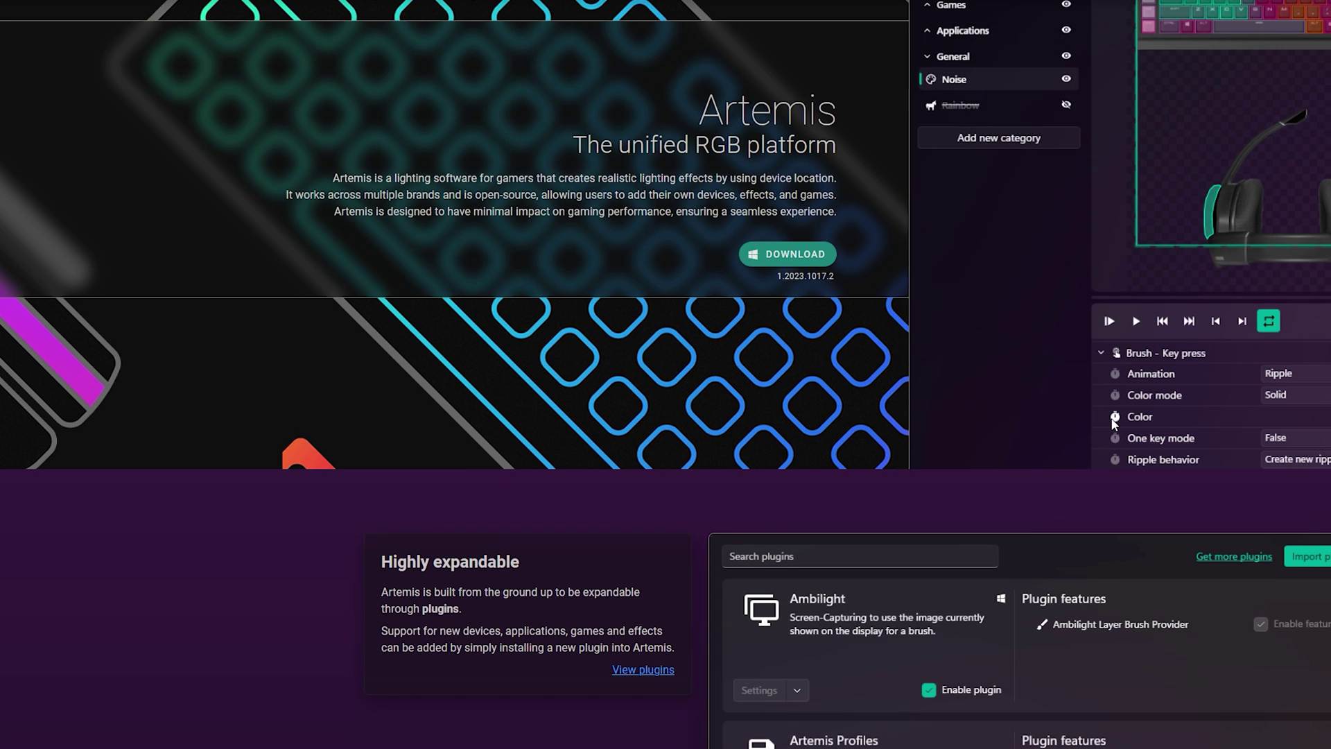
scroll(1108, 421, "down", 4)
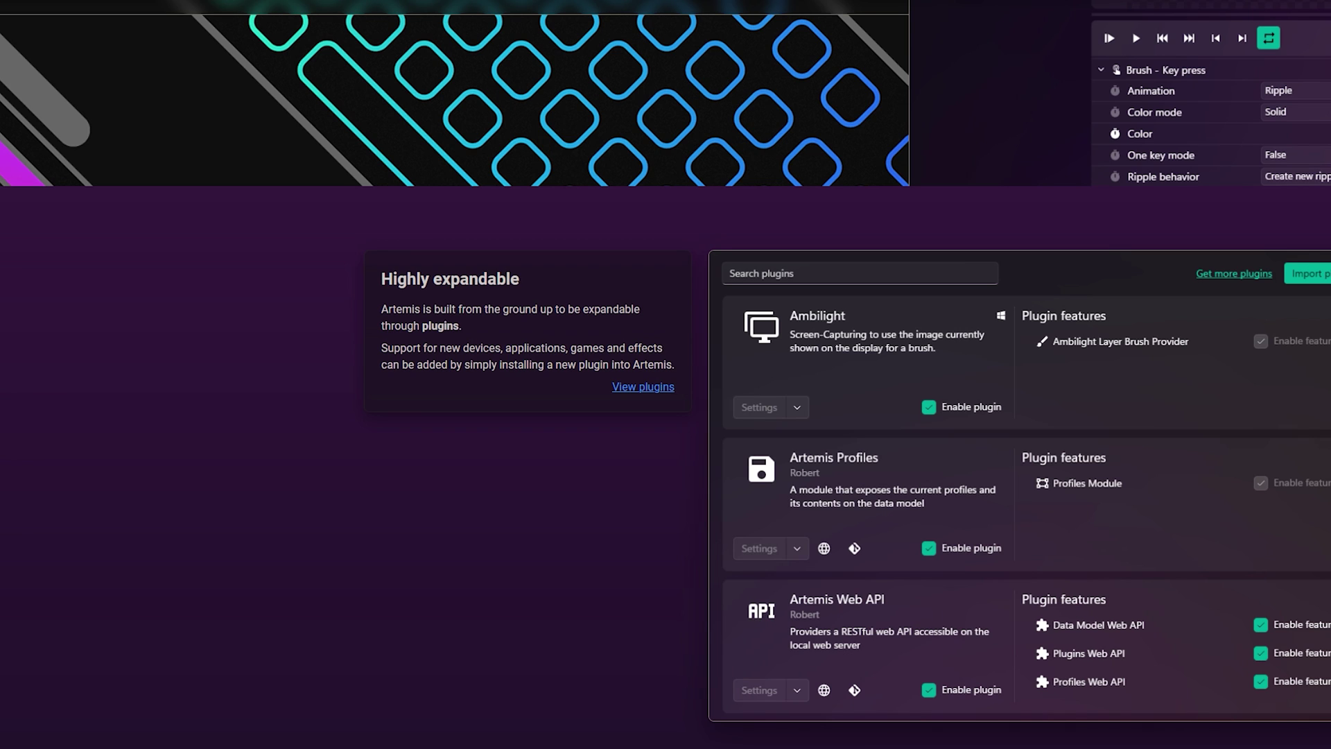
scroll(666, 374, "down", 4)
scroll(666, 374, "down", 2)
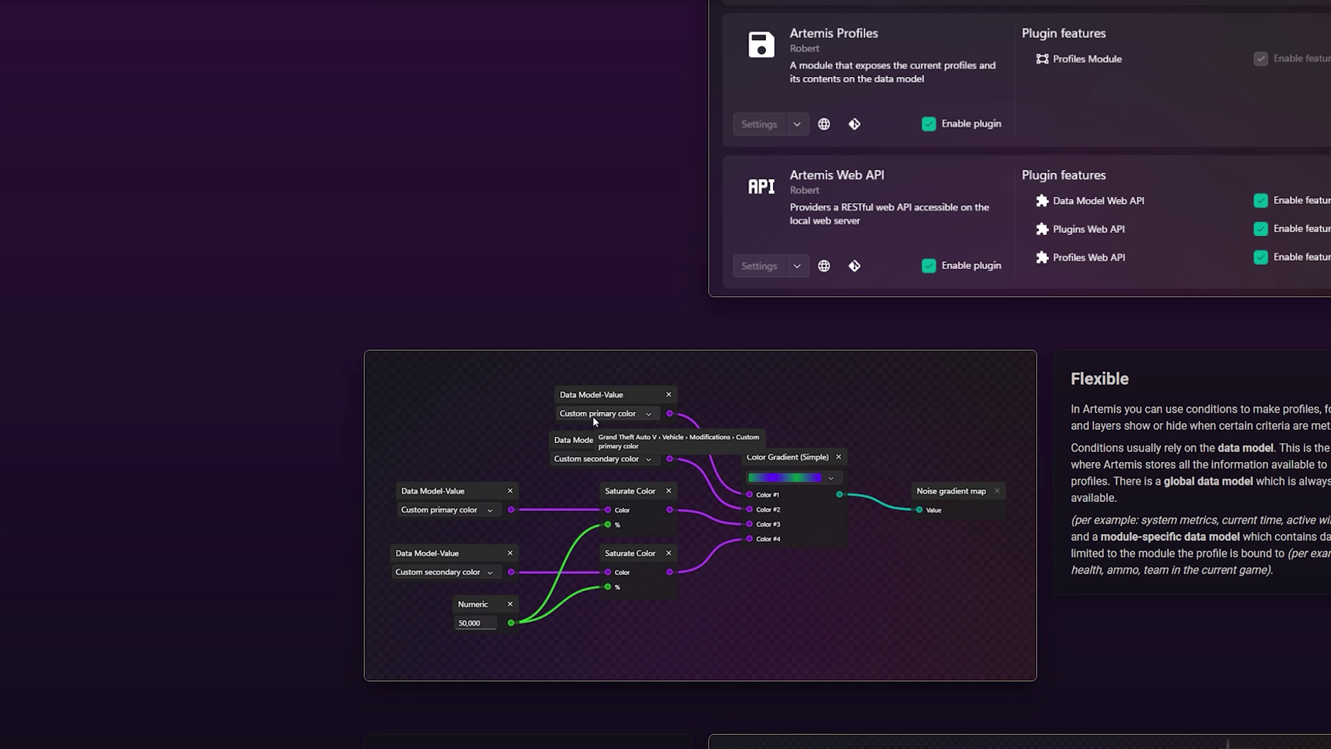
scroll(847, 374, "down", 6)
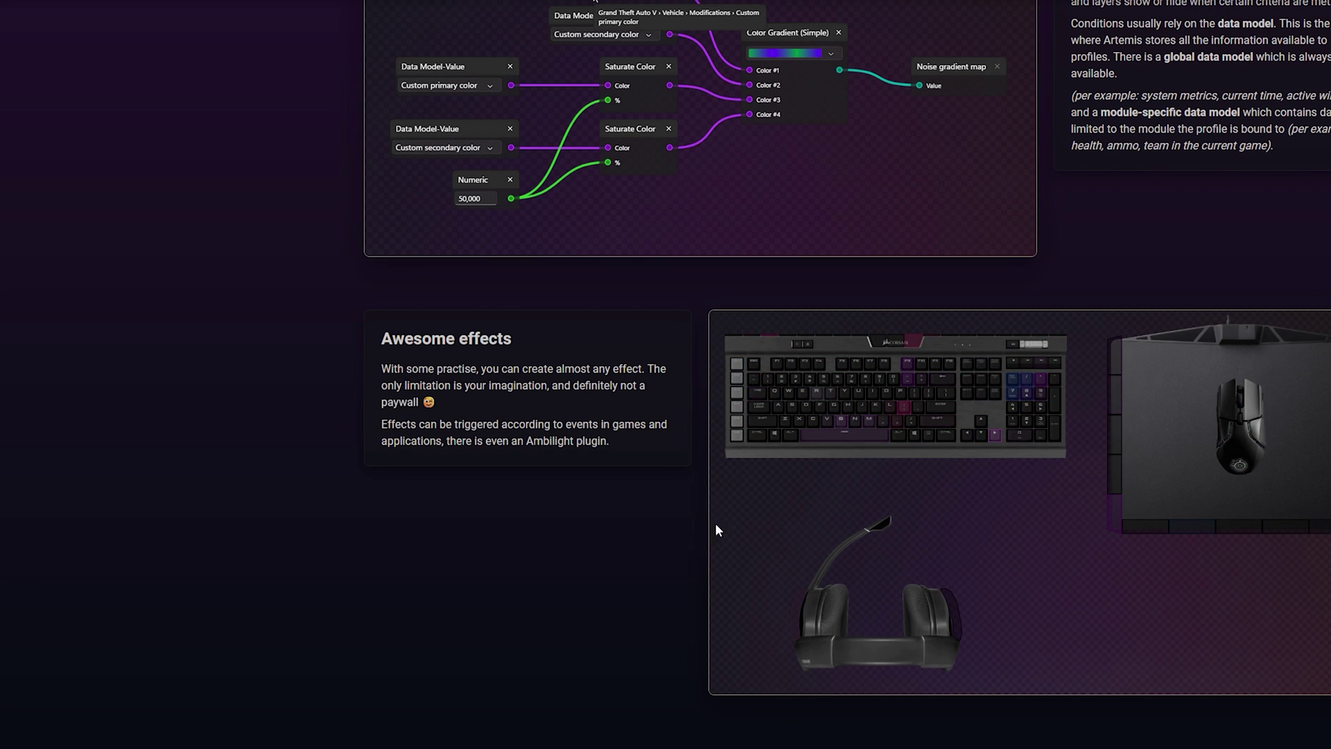
scroll(1120, 744, "down", 1)
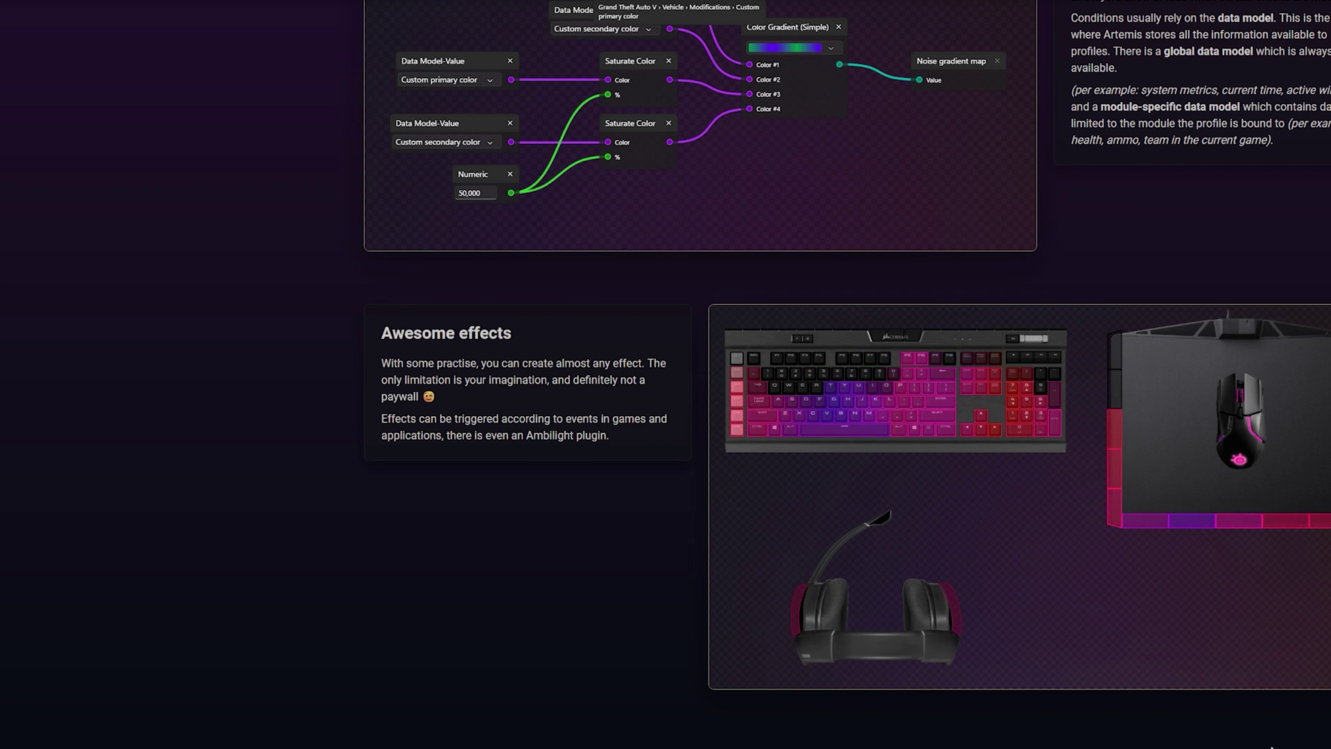
scroll(1120, 744, "up", 10)
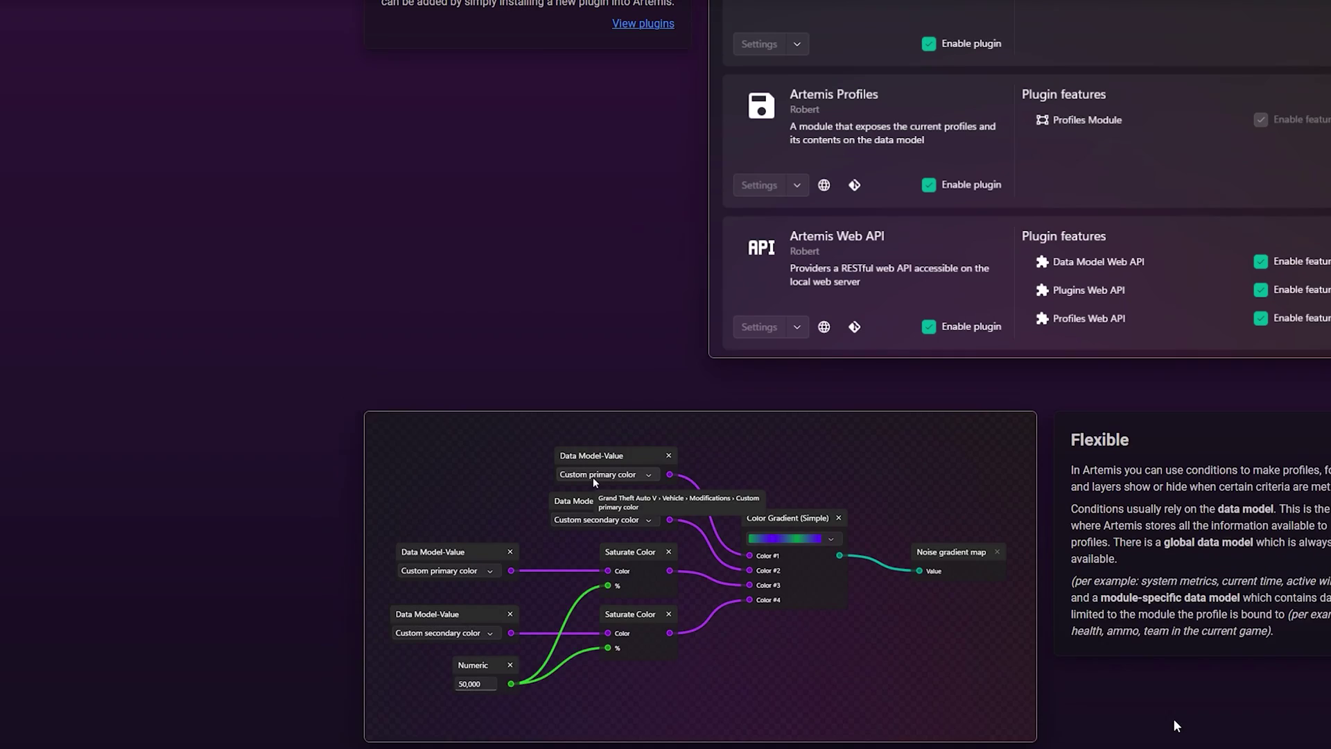
scroll(1210, 714, "up", 6)
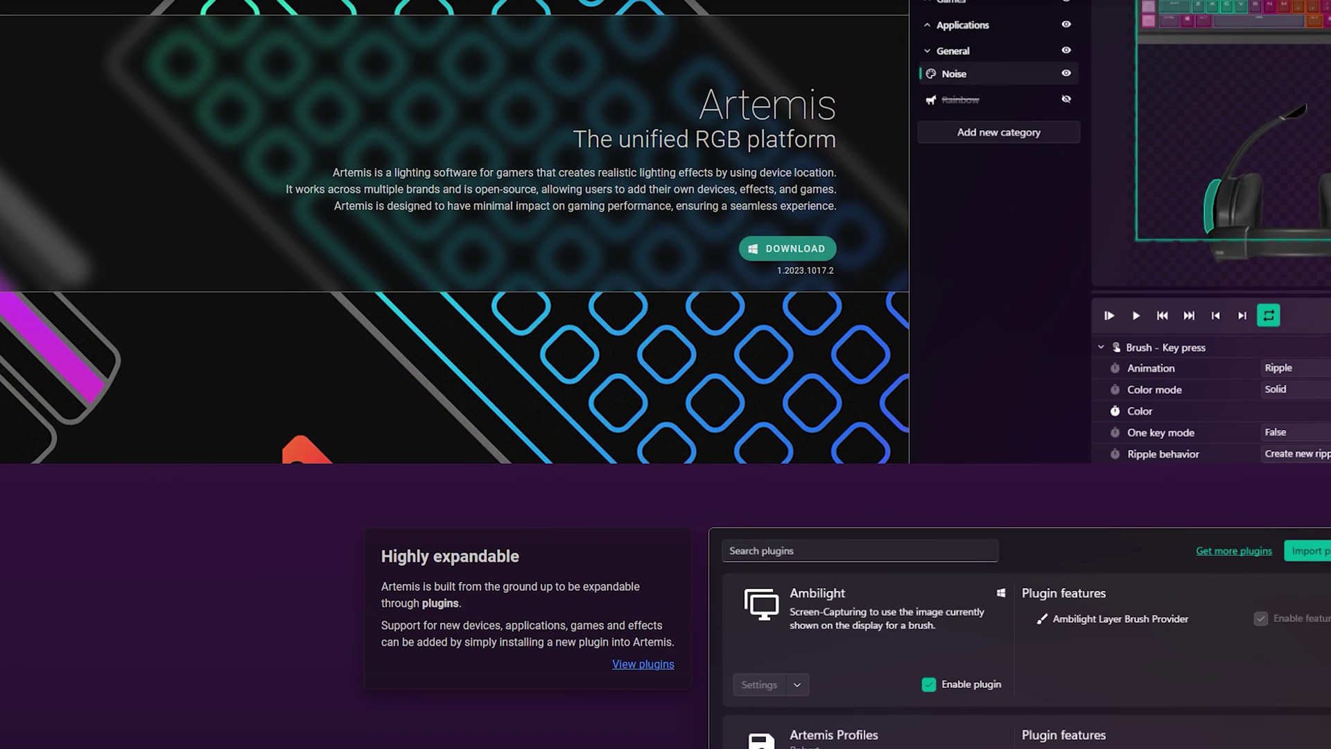
scroll(666, 375, "up", 2)
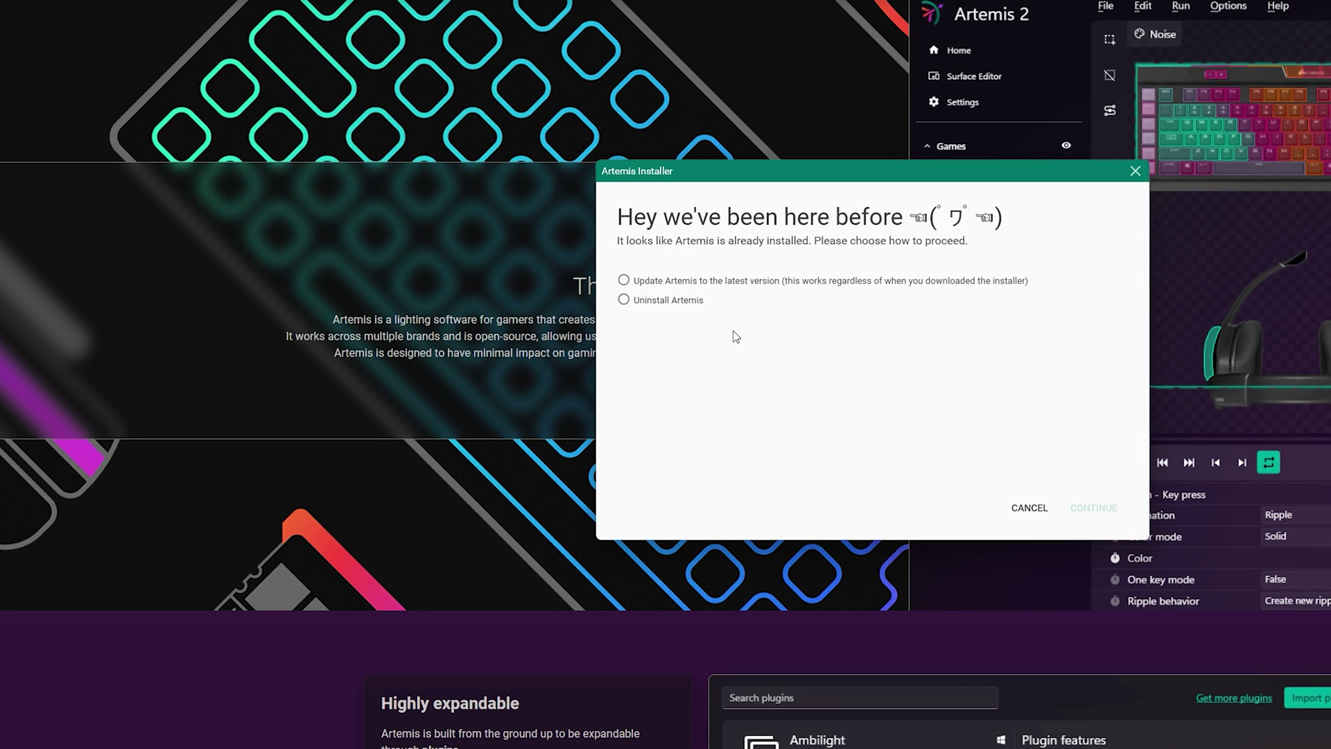
- Update Artemis to the latest version with the installer, keeping the C:\Program Files\Artemis directory, and proceed through the installation
left_click(773, 286)
left_click(1109, 507)
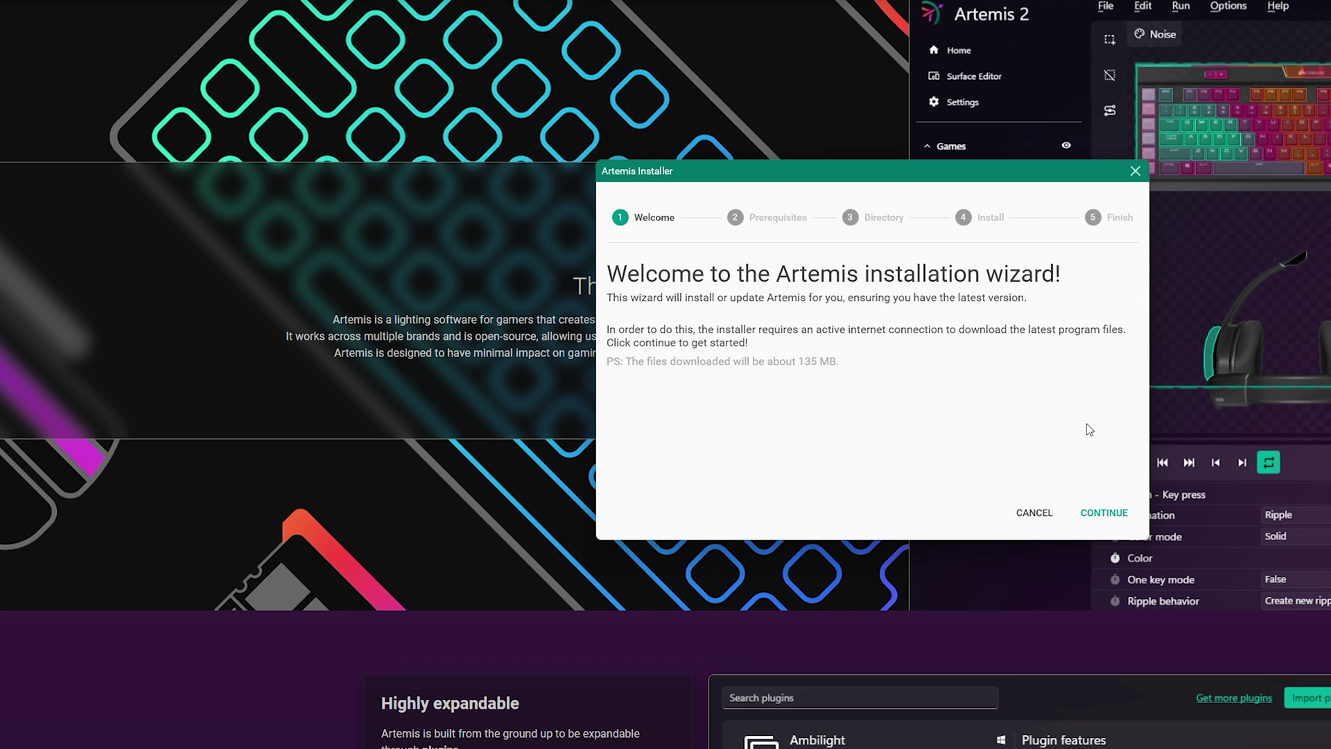
left_click(1113, 513)
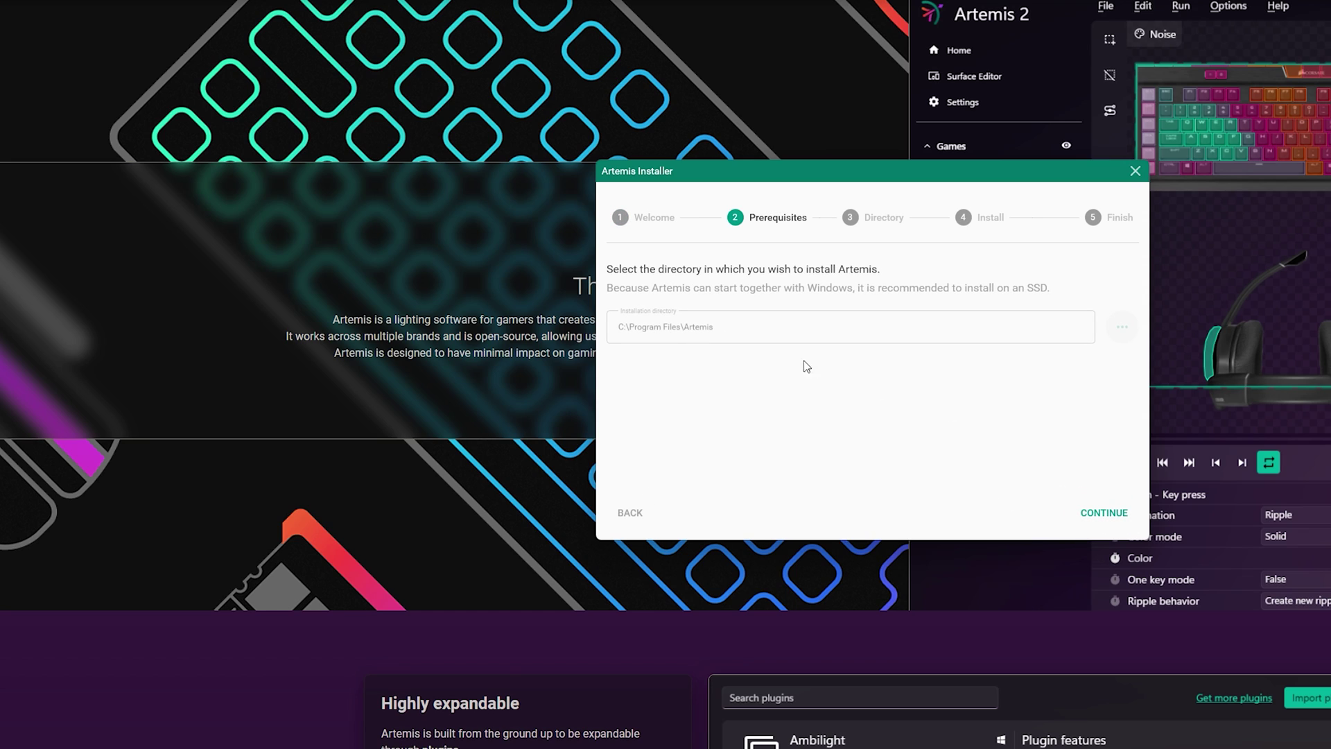
left_click(1112, 519)
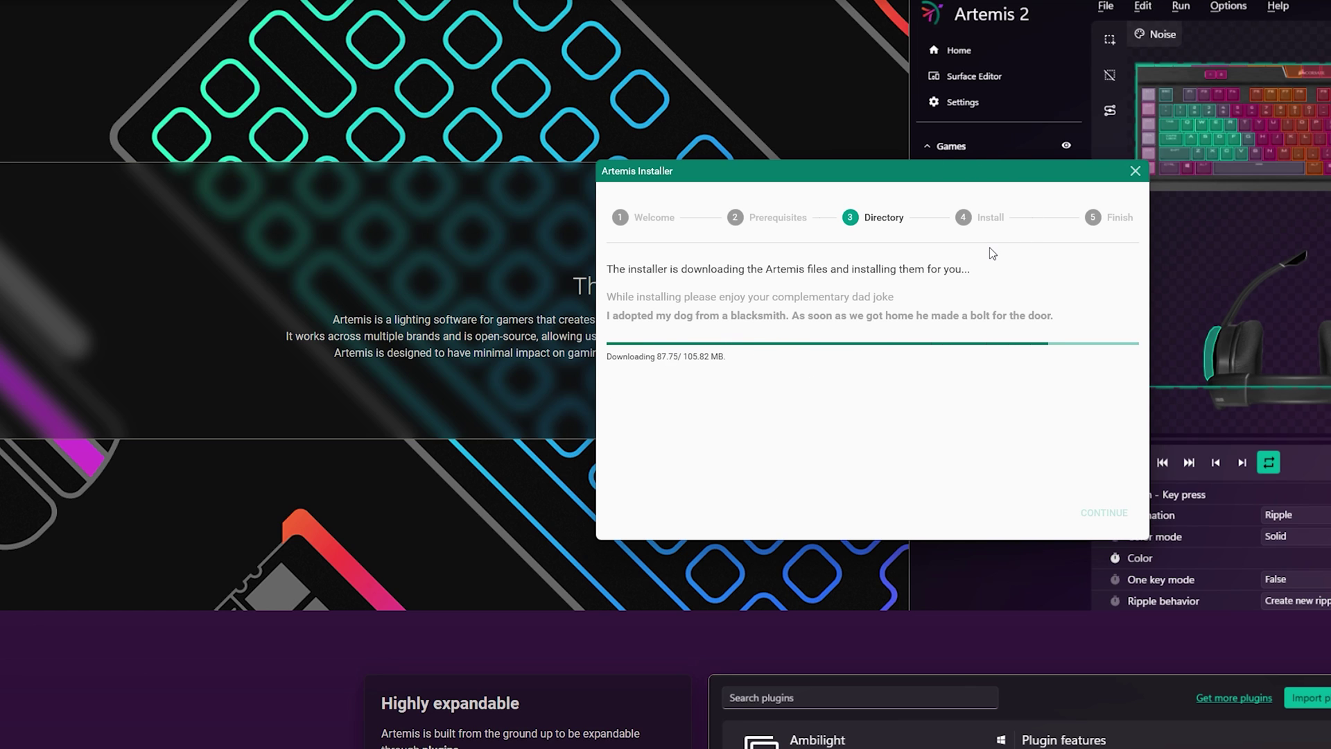
left_click(1114, 514)
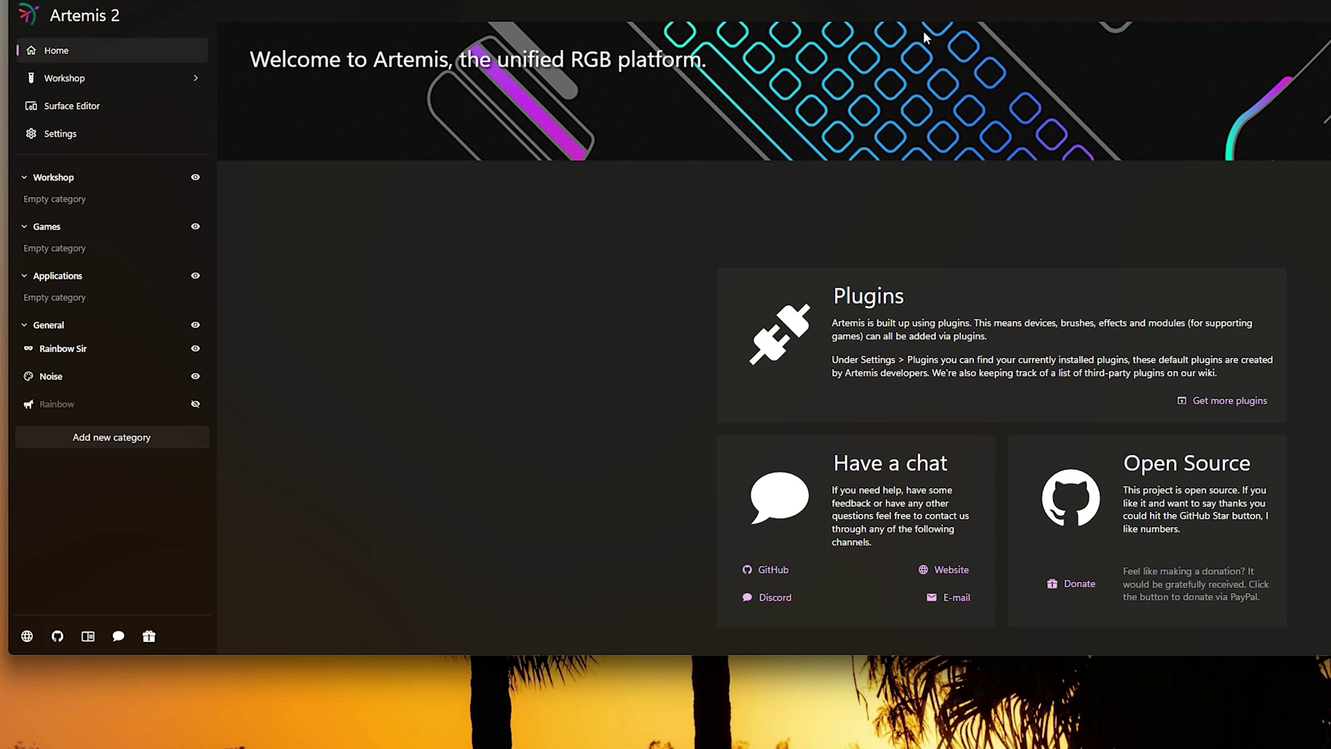
- Reposition the Artemis window on the desktop and open the application's settings
left_click_drag(943, 9, 1028, 35)
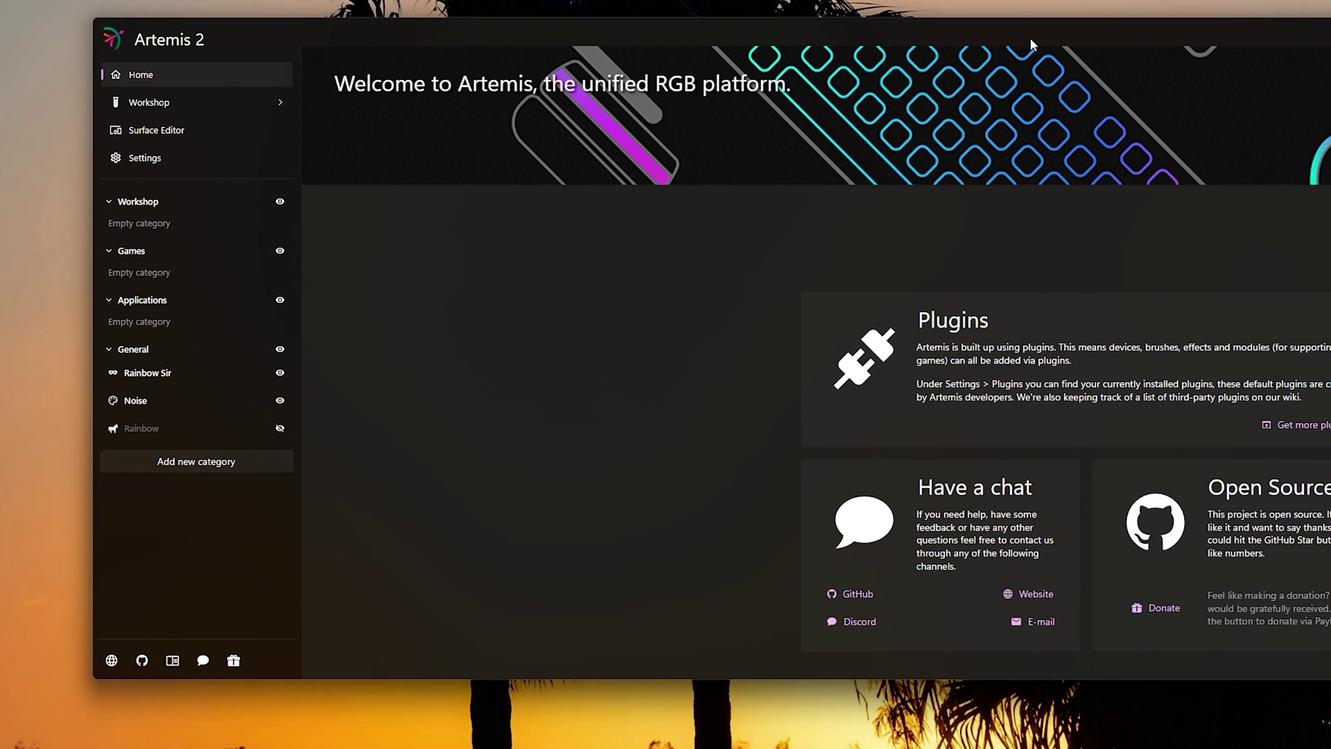
left_click_drag(1100, 32, 1221, 65)
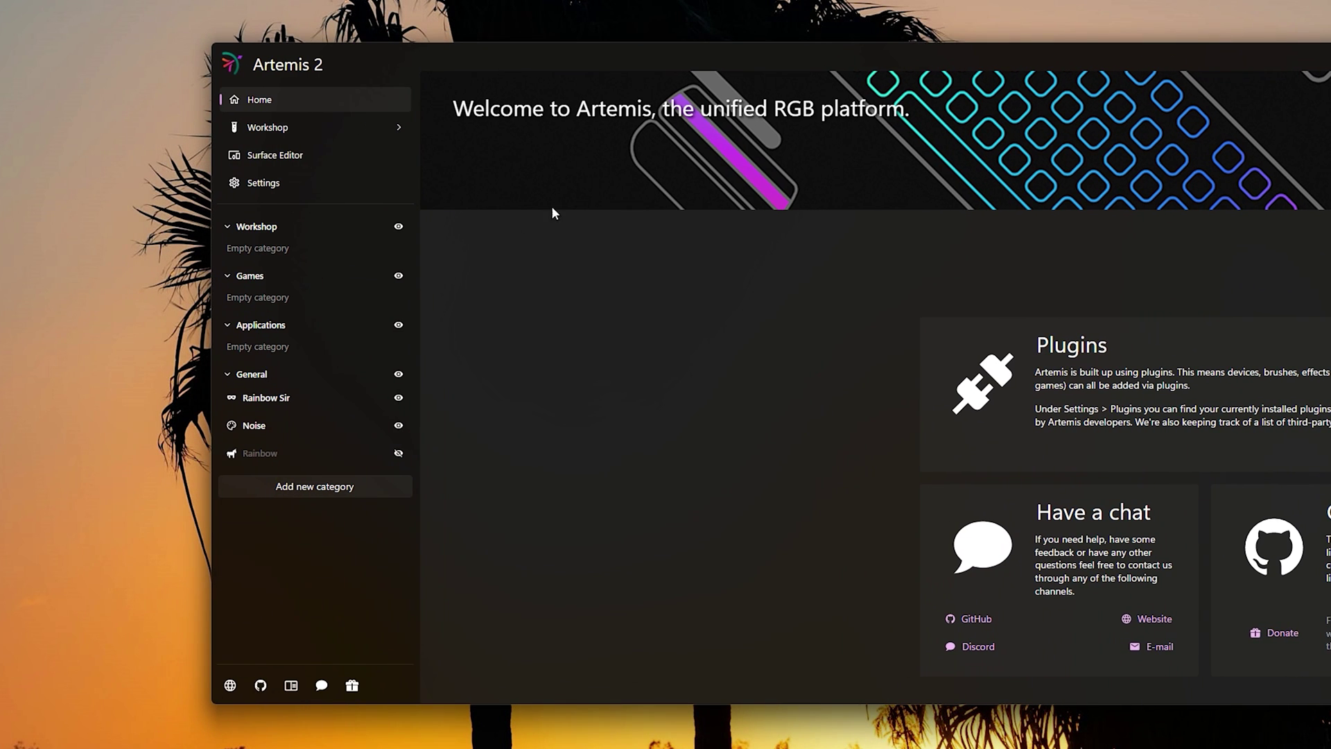
left_click(263, 183)
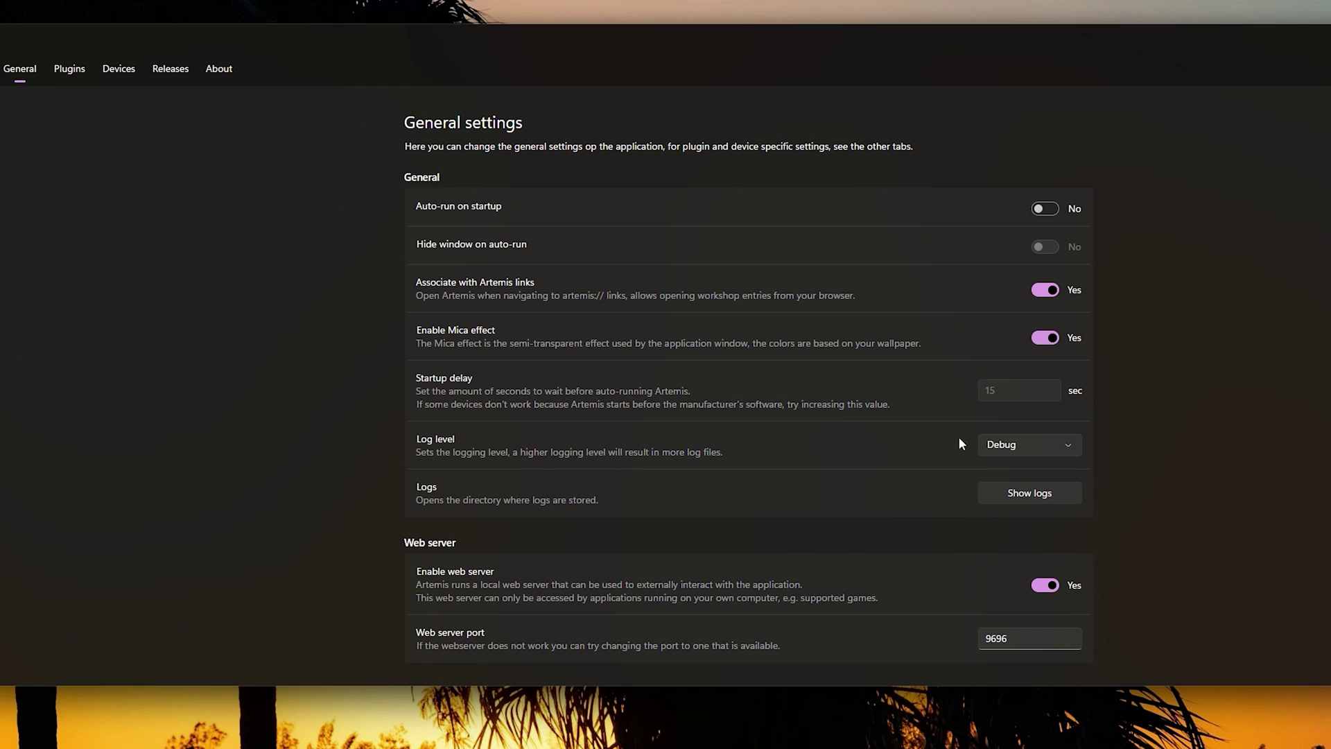
- Review the general and web server settings and check for Artemis updates
scroll(494, 364, "down", 1)
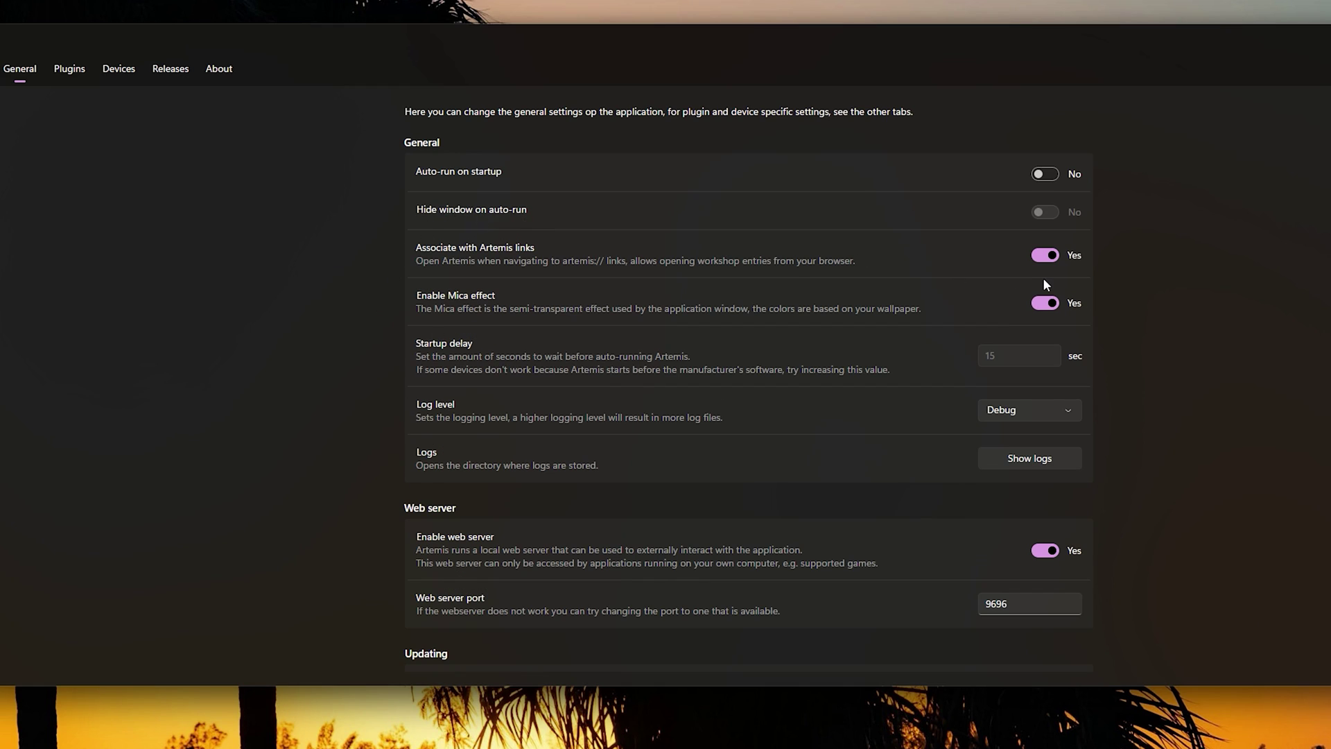
scroll(554, 255, "down", 2)
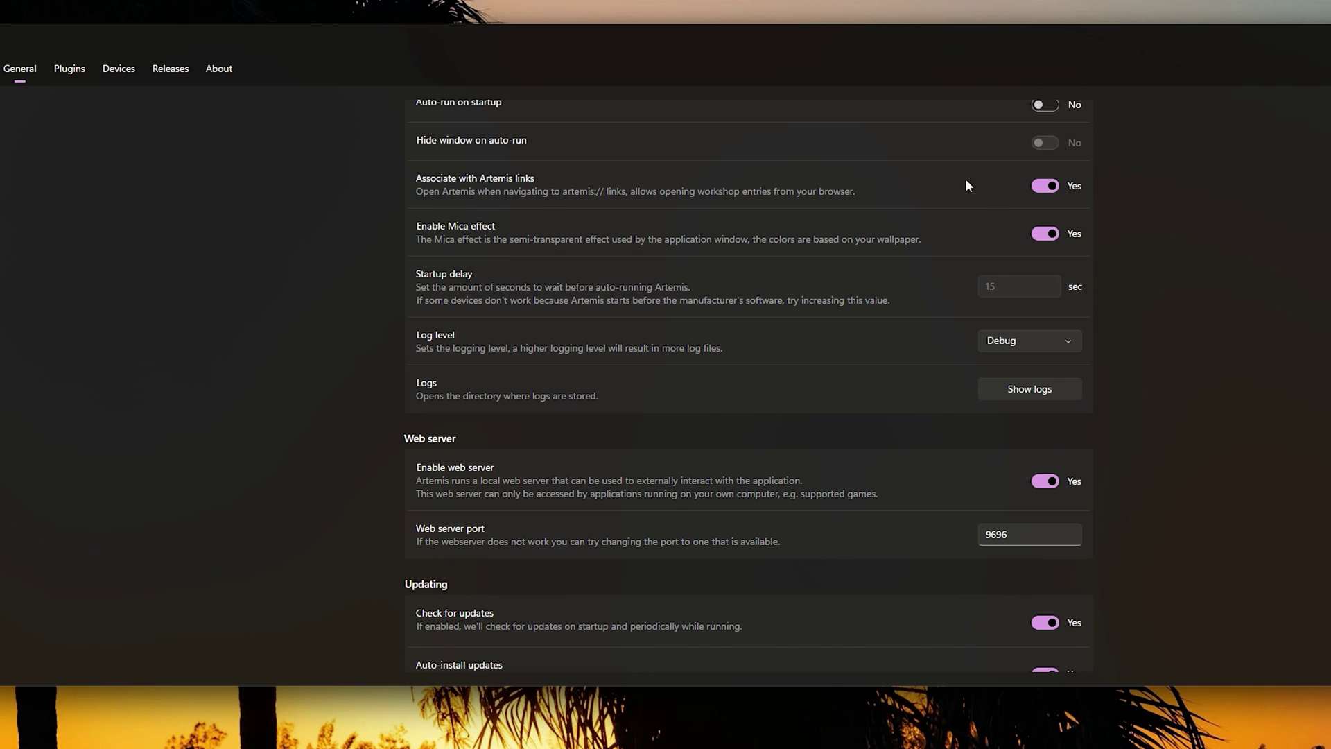
scroll(798, 380, "down", 5)
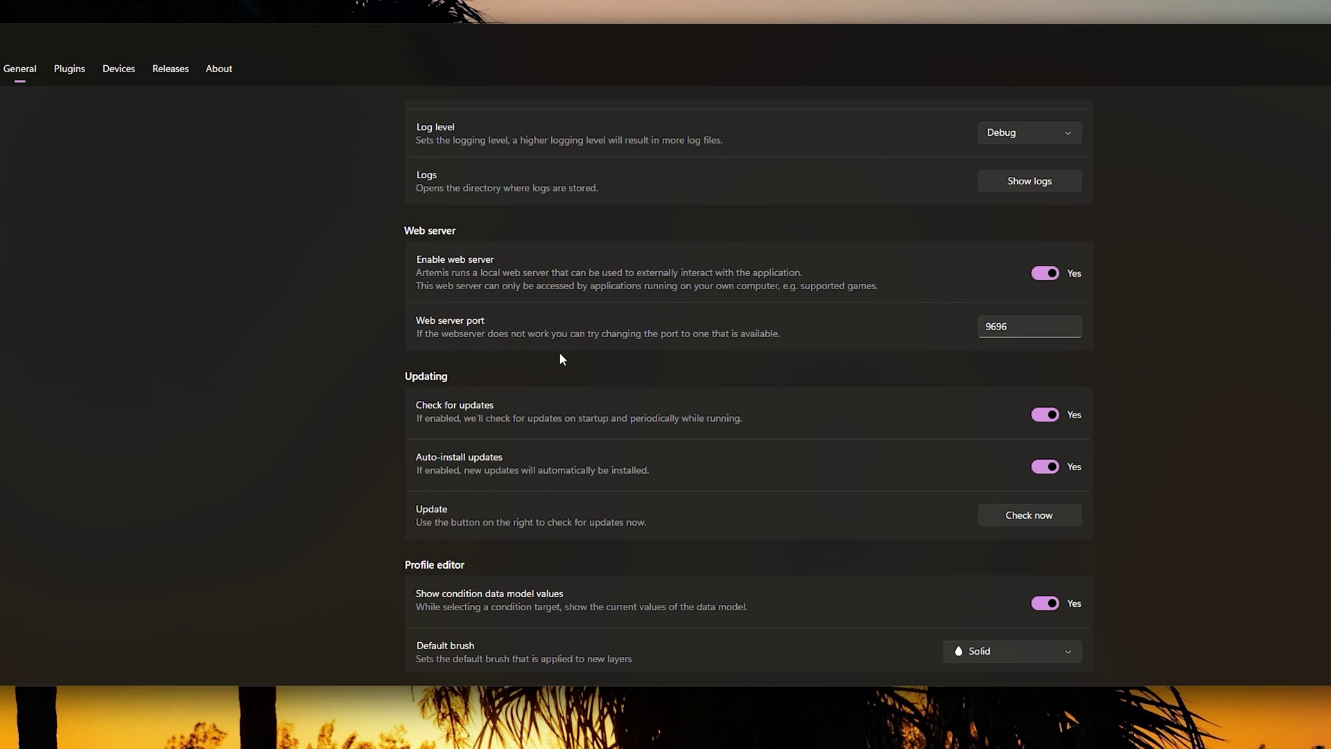
left_click(1072, 509)
- View the available default brushes for new layers in the profile editor settings and leave the choice at Solid
scroll(1312, 538, "down", 2)
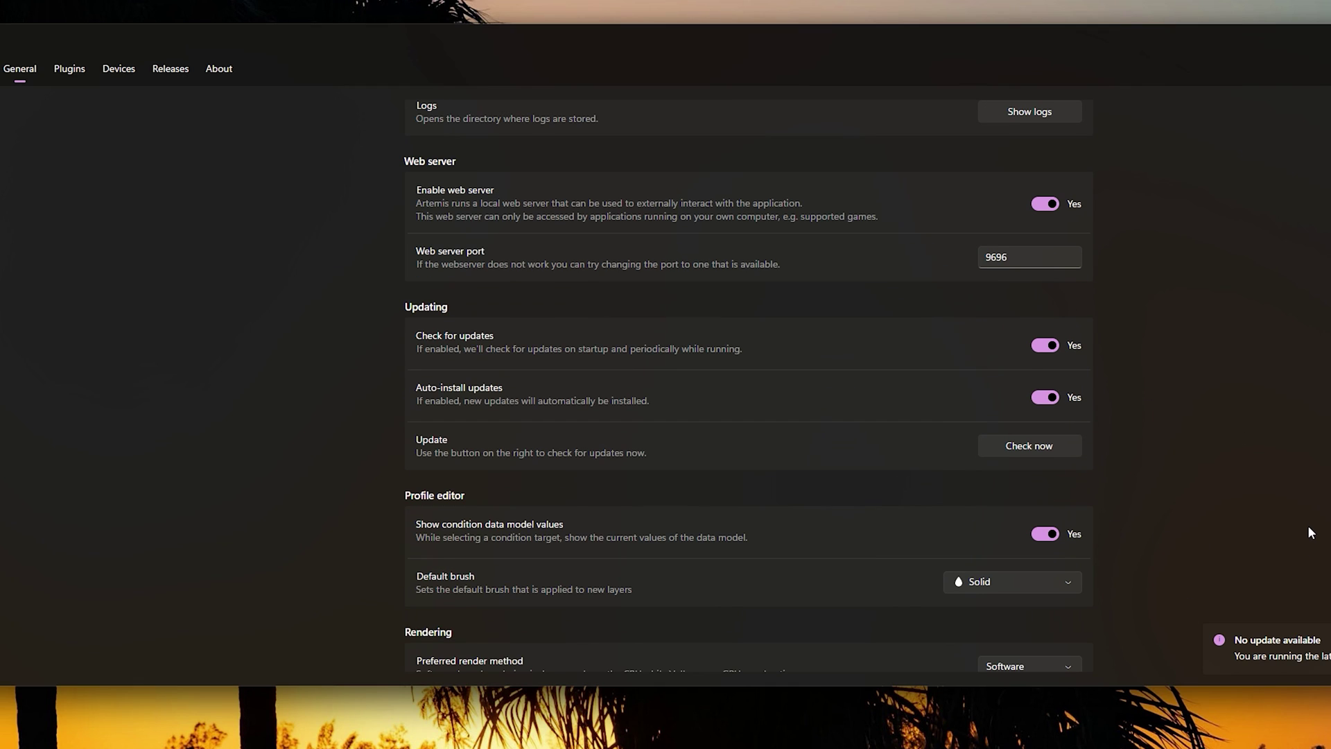
scroll(1308, 527, "down", 1)
scroll(1301, 530, "down", 3)
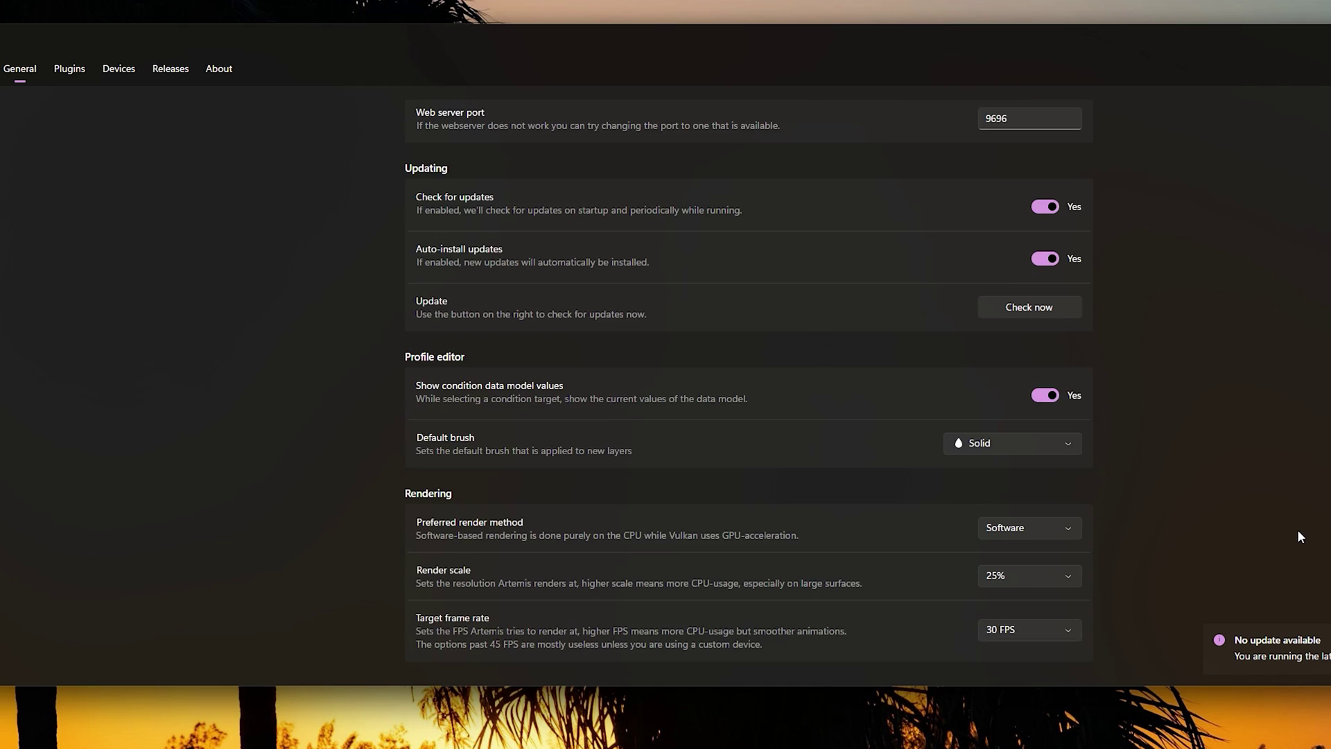
scroll(1290, 529, "down", 2)
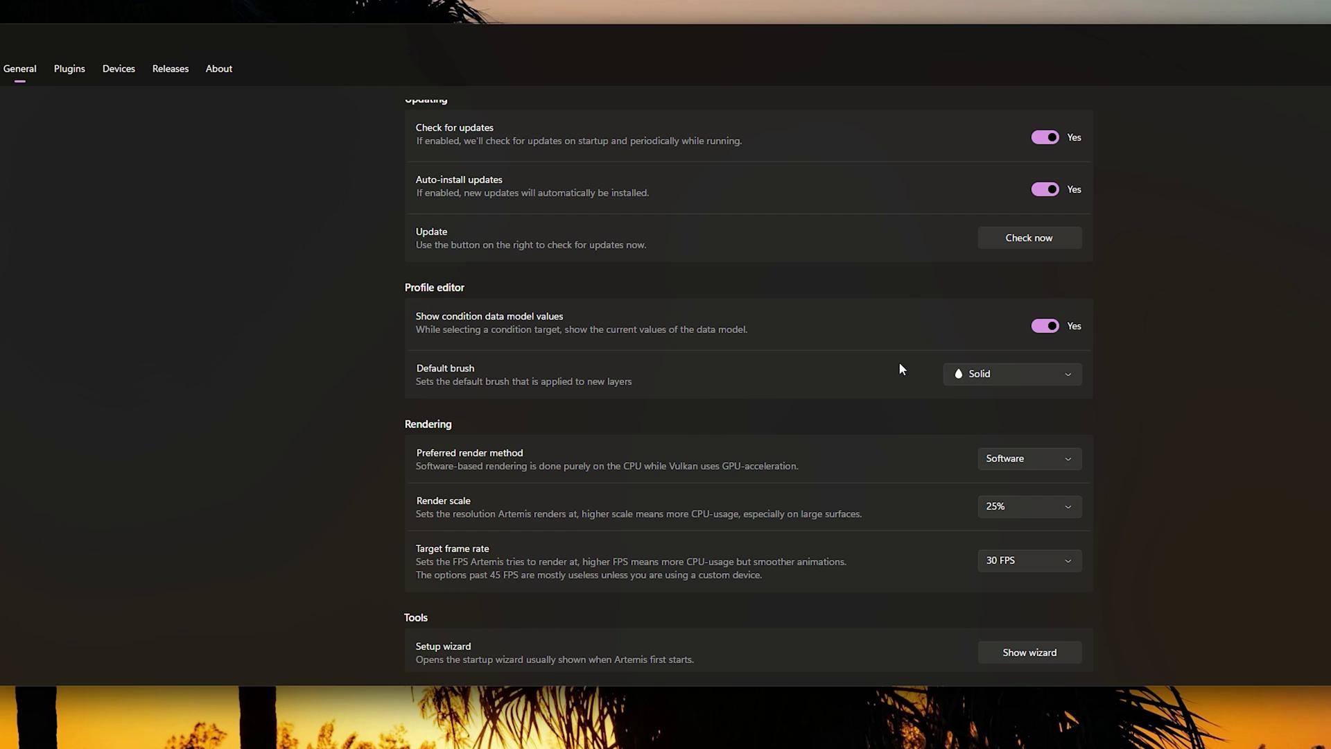
left_click(1038, 382)
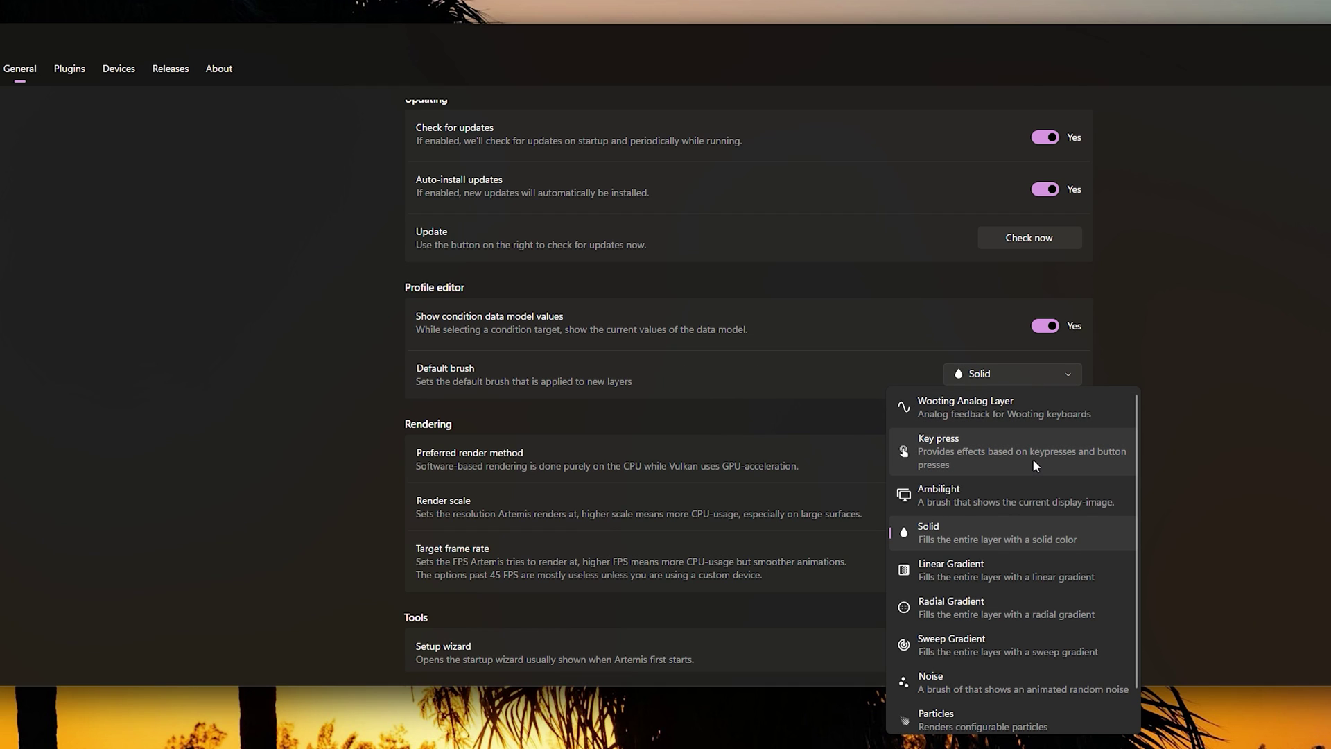
key("Escape")
- View the preferred render method options under Rendering and keep Software selected
scroll(1015, 419, "down", 2)
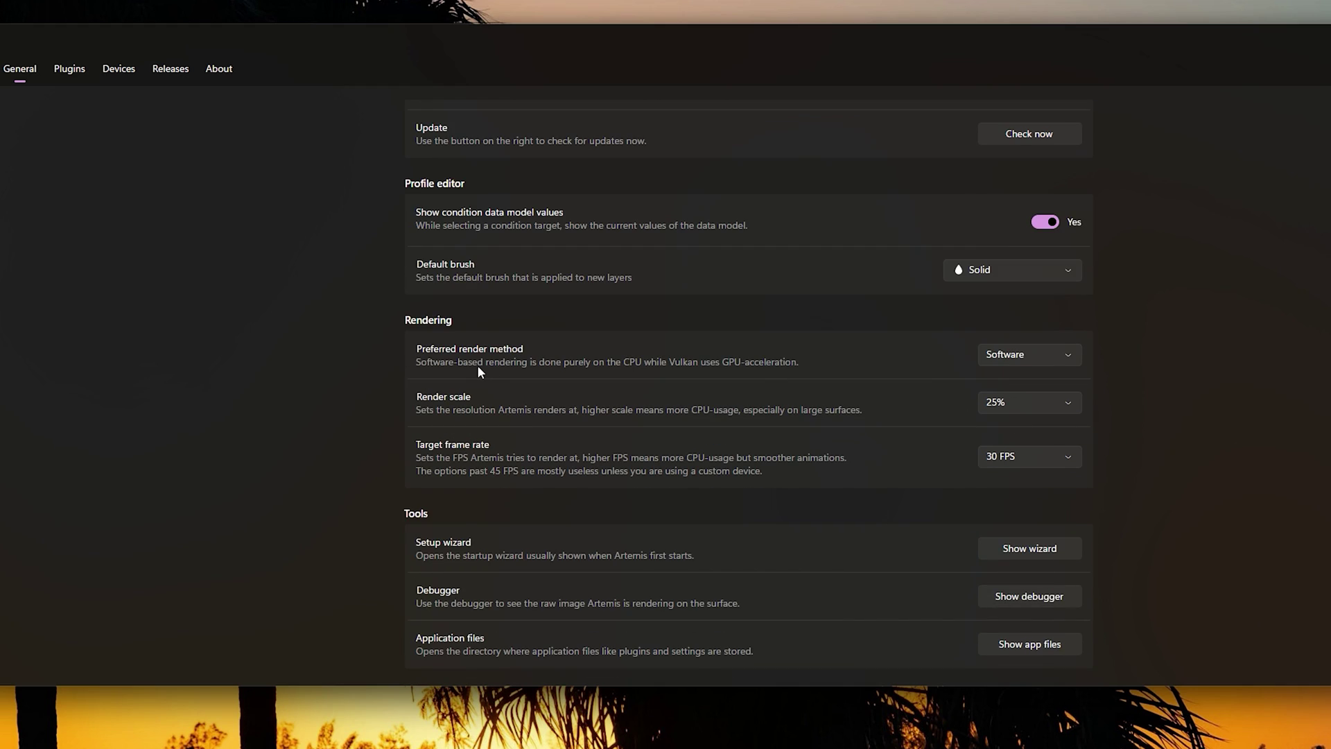
scroll(494, 376, "down", 1)
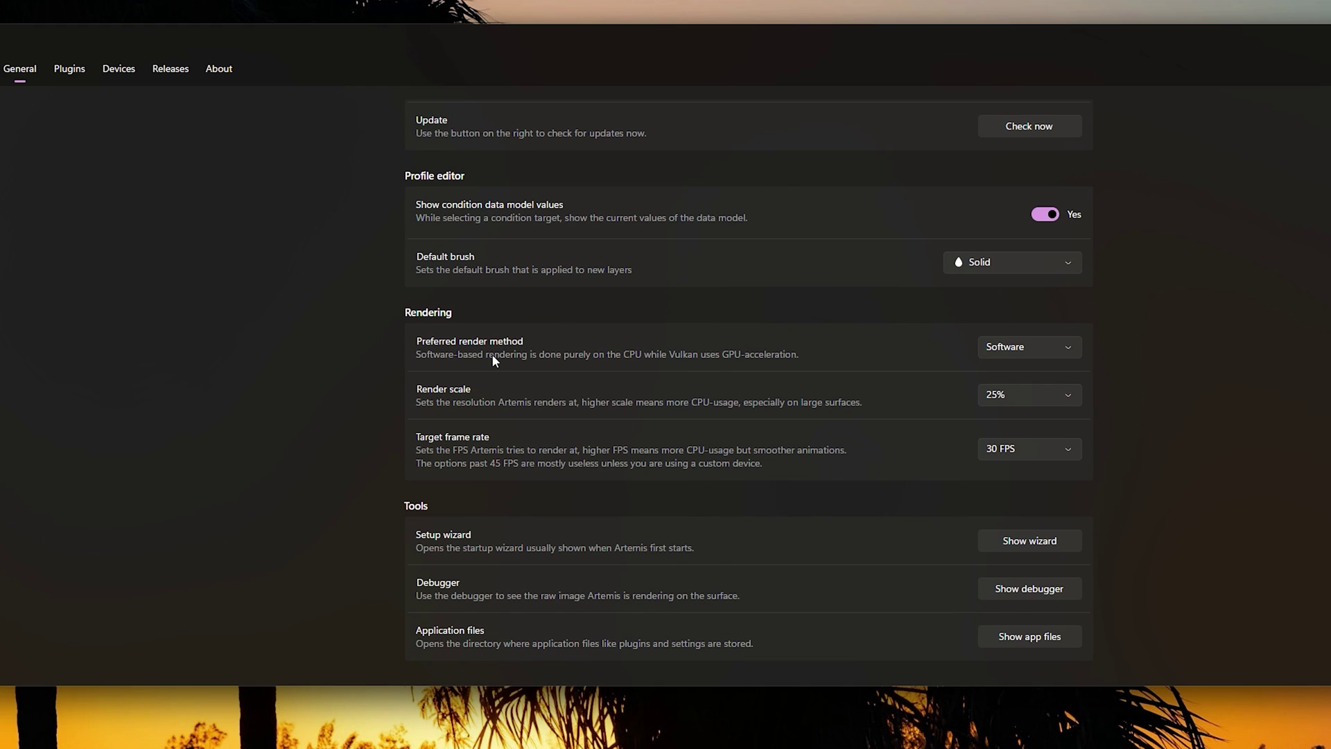
left_click(1066, 353)
left_click(1037, 357)
left_click(1066, 361)
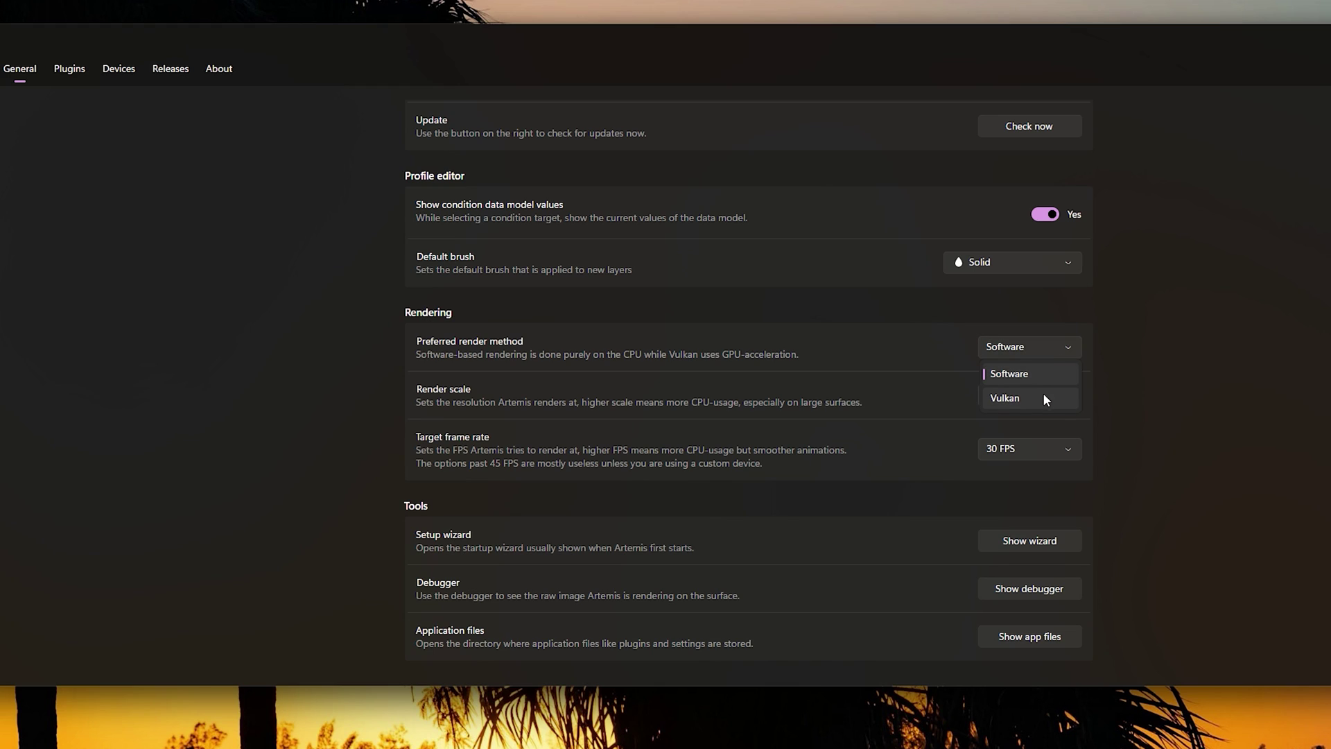
left_click(1131, 405)
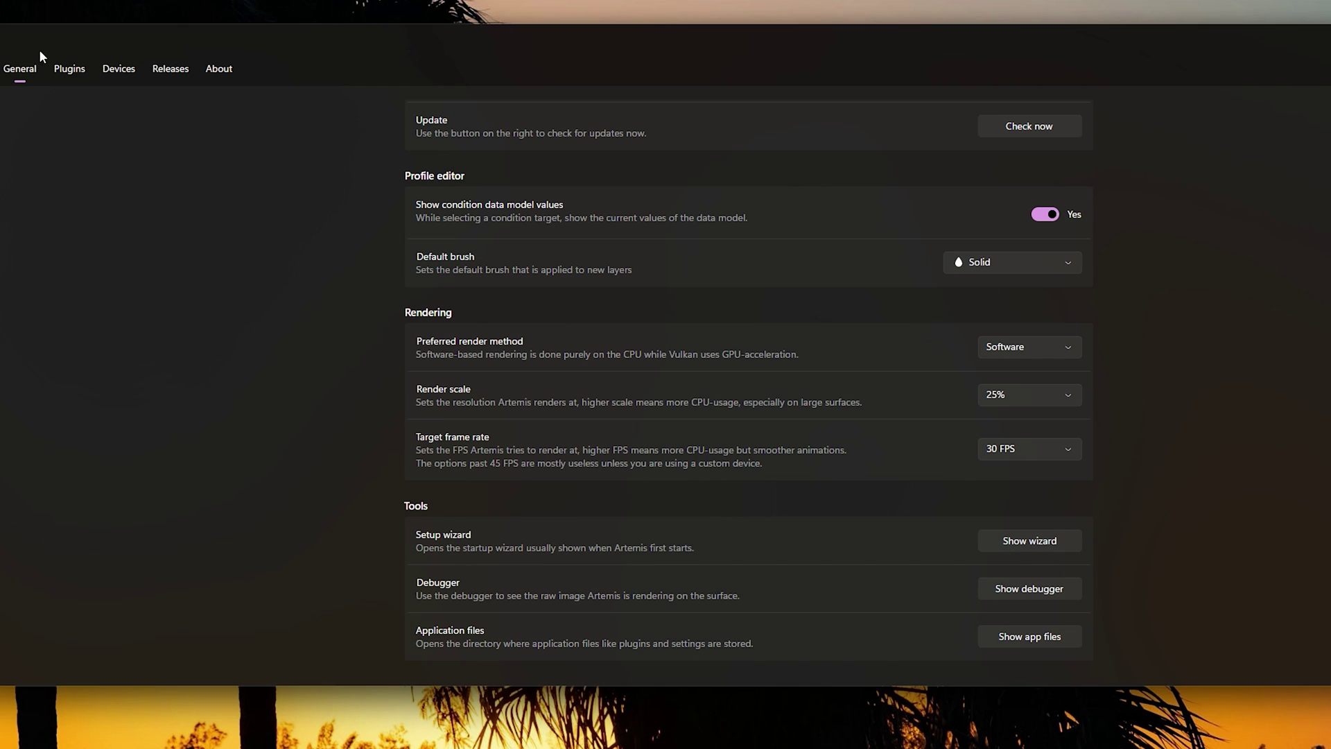
- Examine the installed plugins, including the ASUS, CoolerMaster and Corsair device plugins, and which plugins and features are enabled
left_click(71, 70)
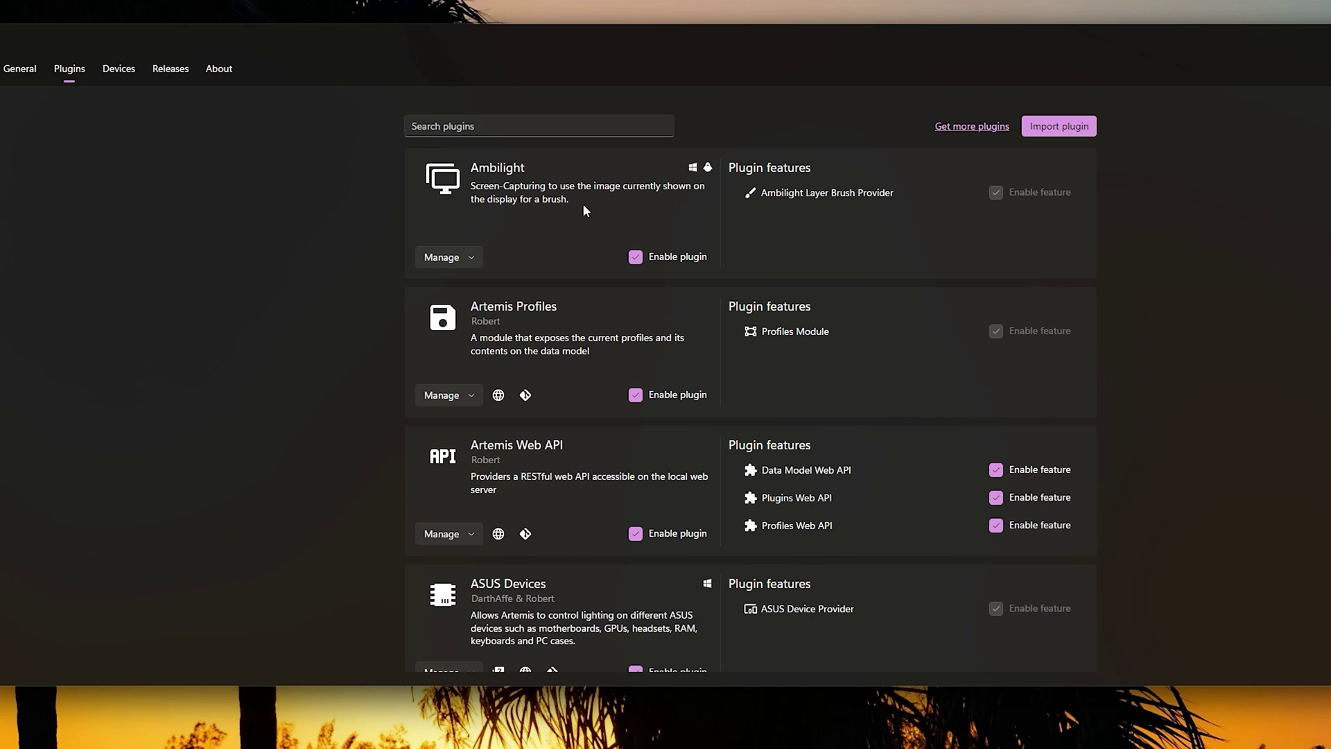
scroll(582, 260, "down", 1)
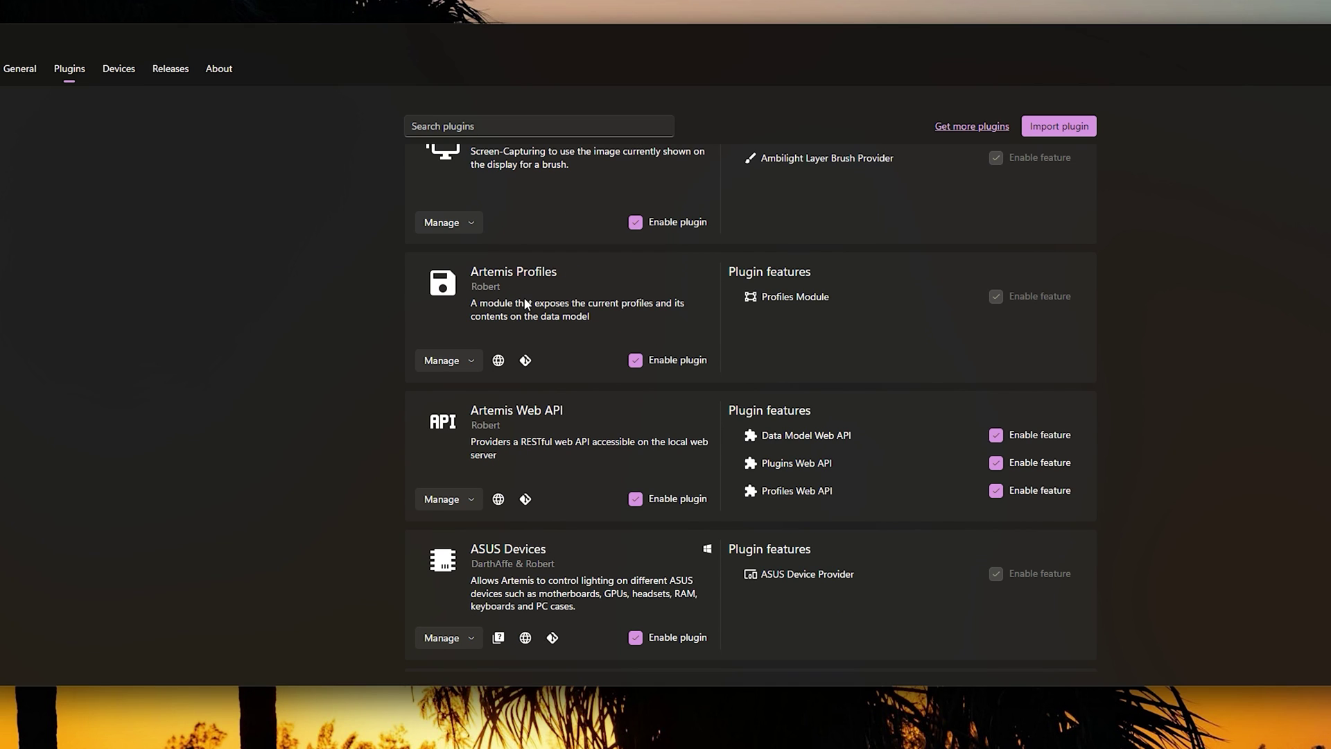
scroll(548, 299, "down", 2)
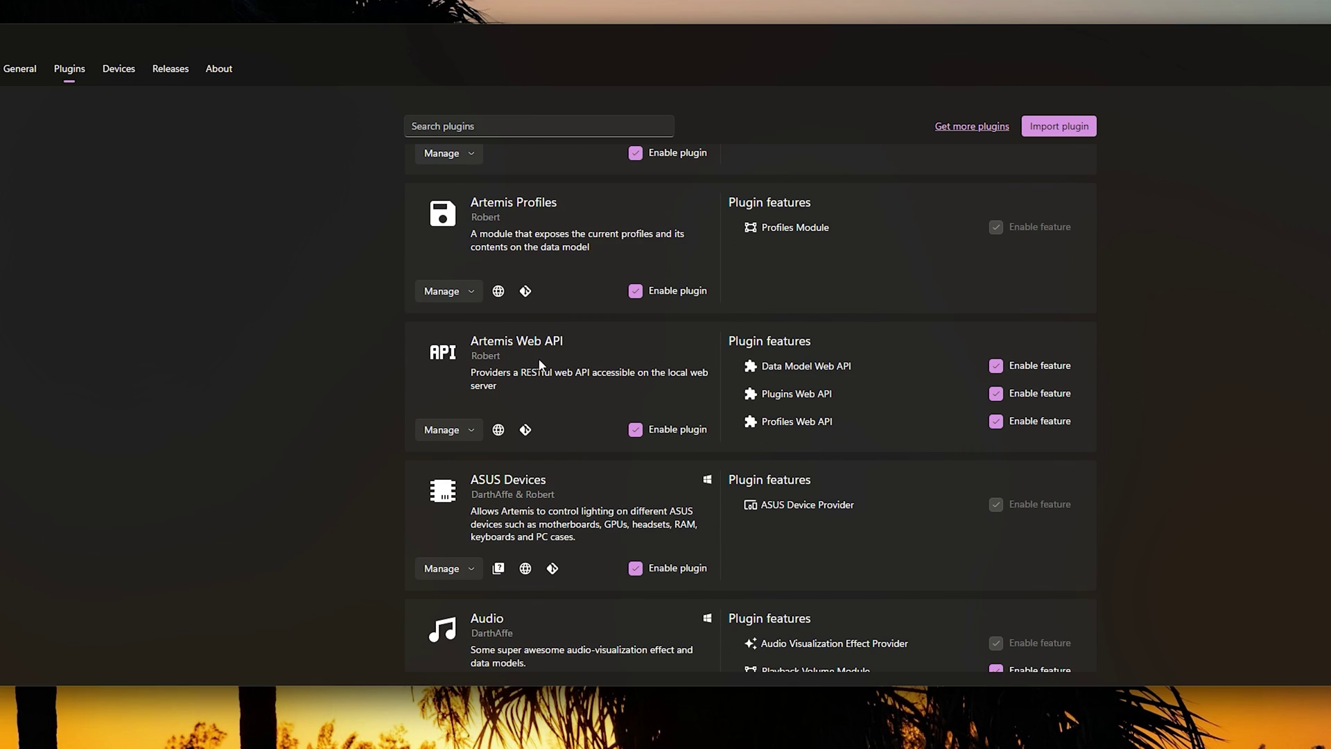
scroll(575, 371, "down", 3)
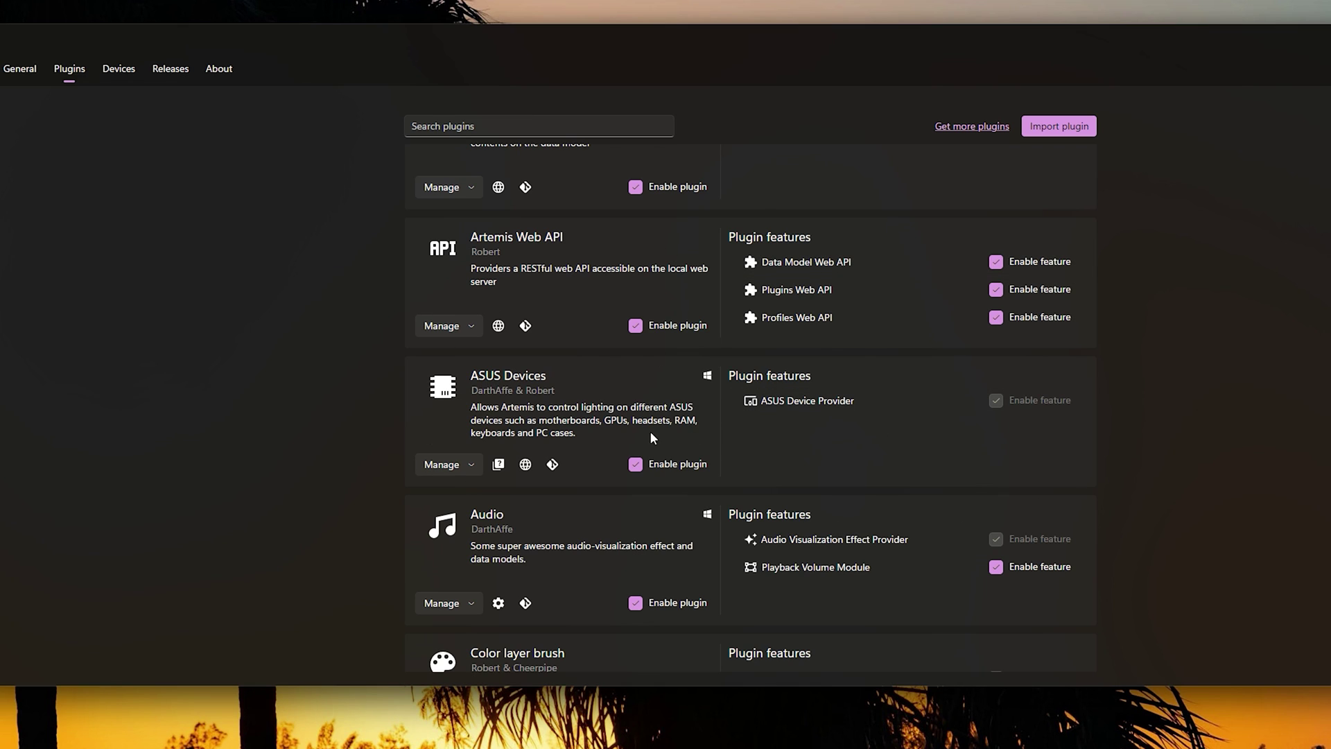
scroll(680, 464, "down", 4)
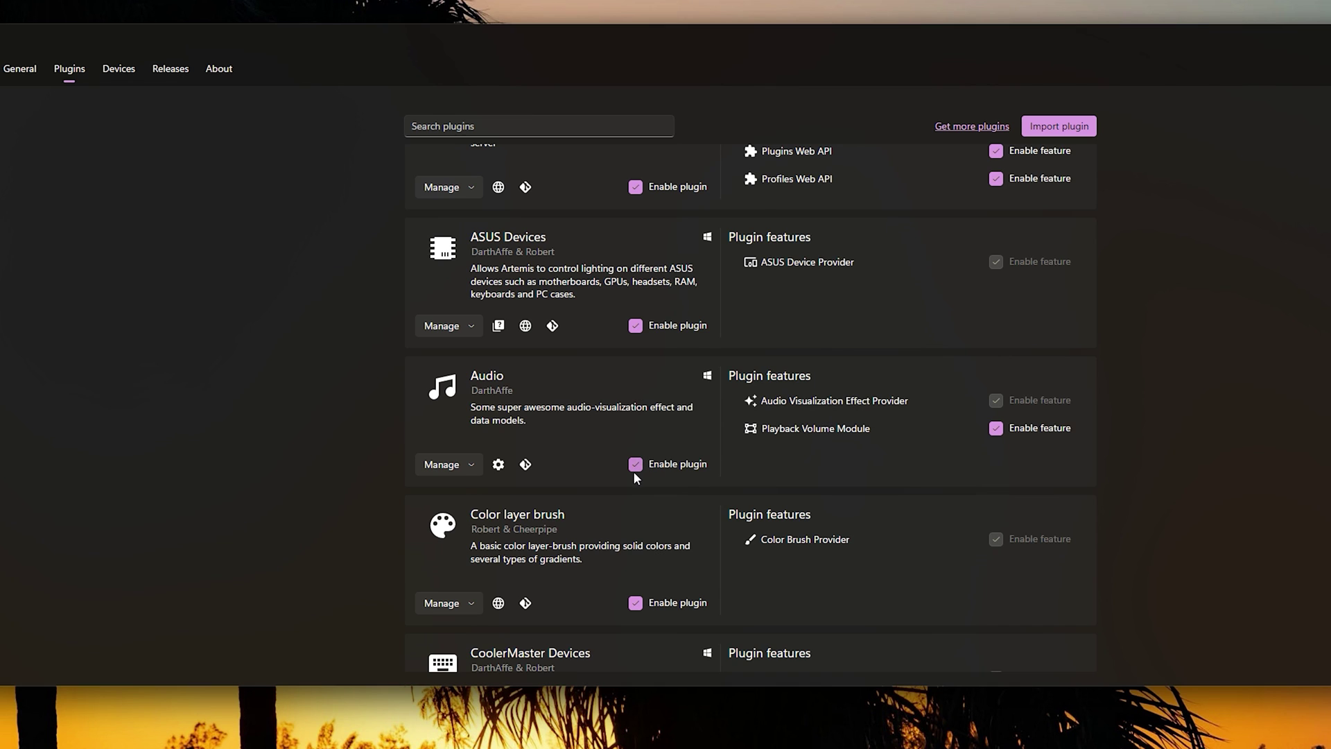
scroll(624, 465, "down", 5)
scroll(526, 432, "down", 2)
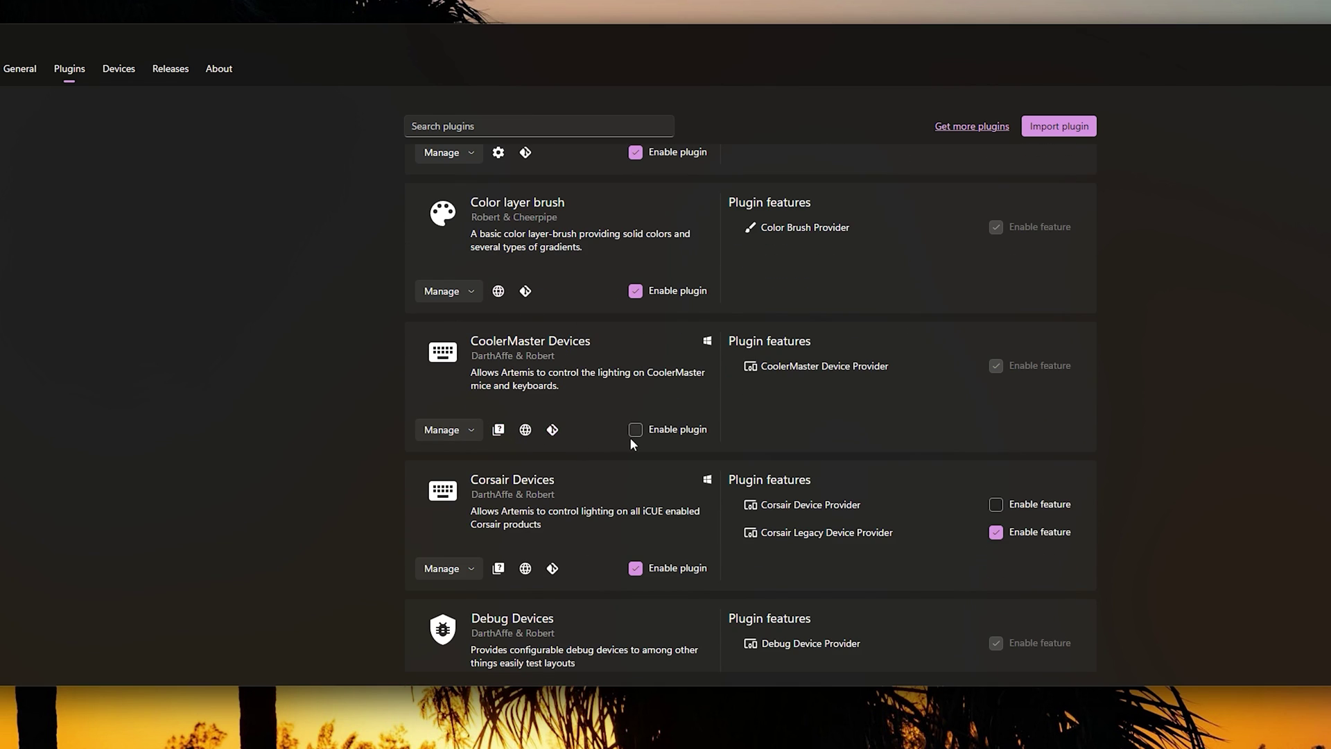
scroll(630, 437, "down", 1)
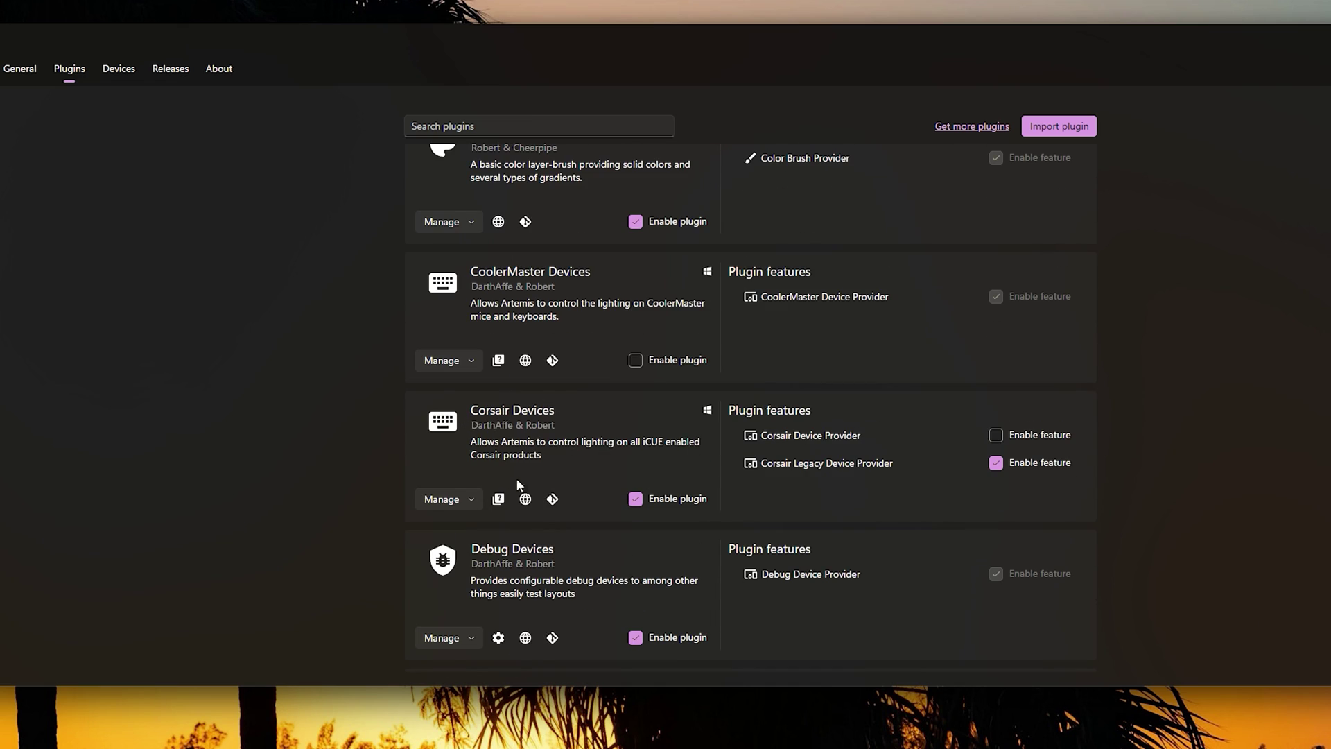
scroll(669, 490, "down", 3)
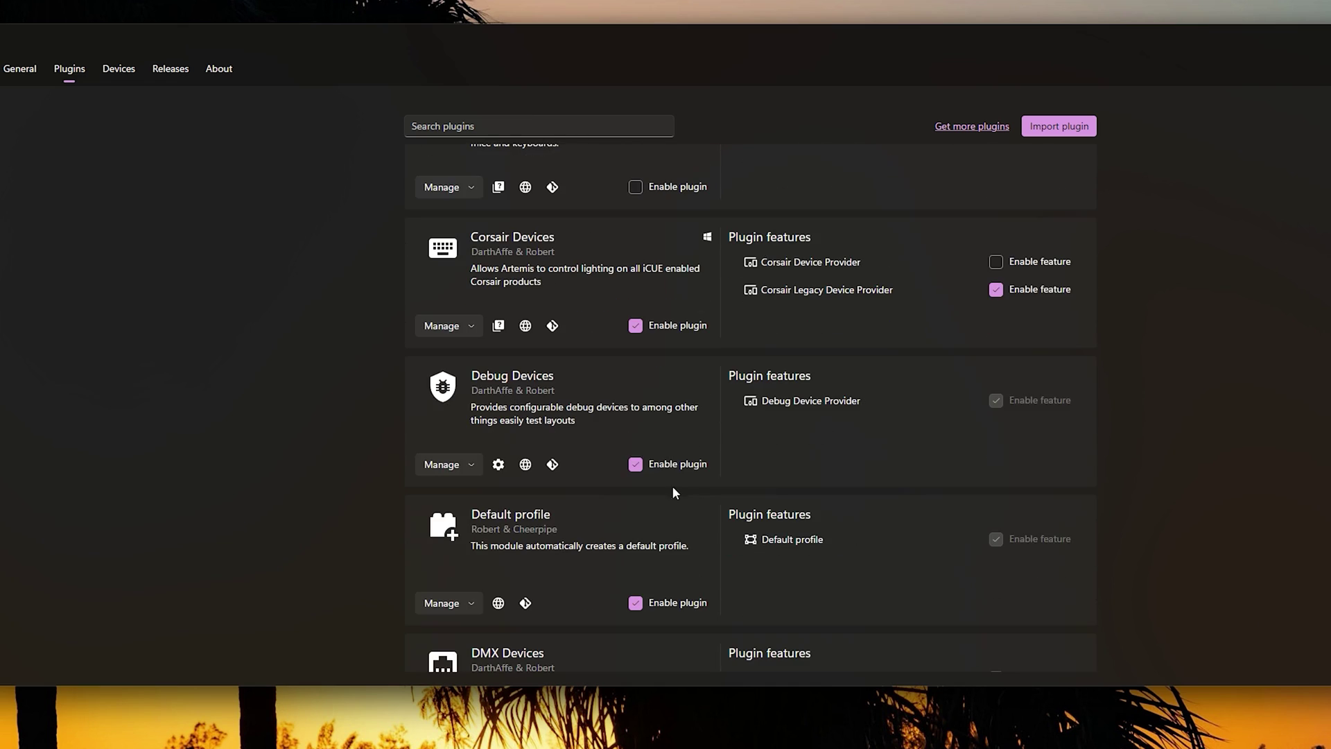
scroll(635, 357, "up", 1)
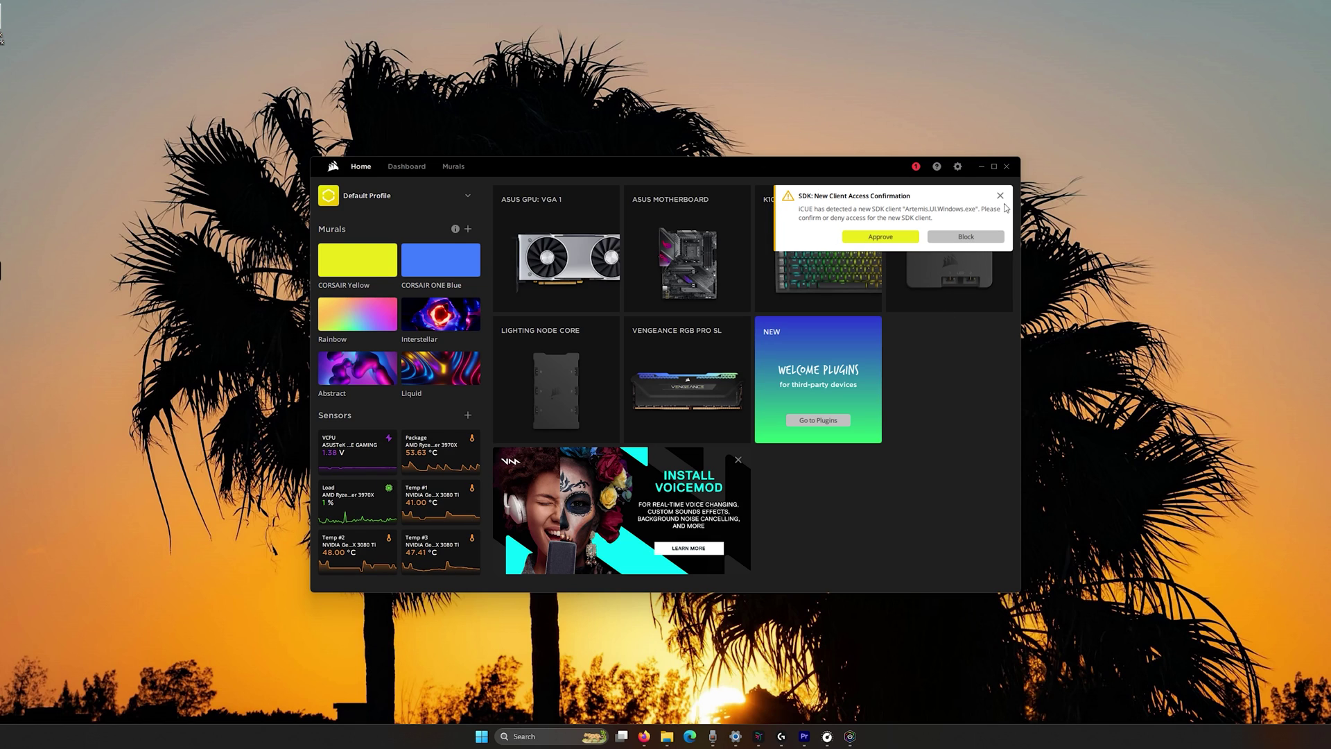
- Approve Artemis.UI.Windows.exe as a new SDK client in Corsair iCUE and open iCUE's SDK settings
left_click(882, 238)
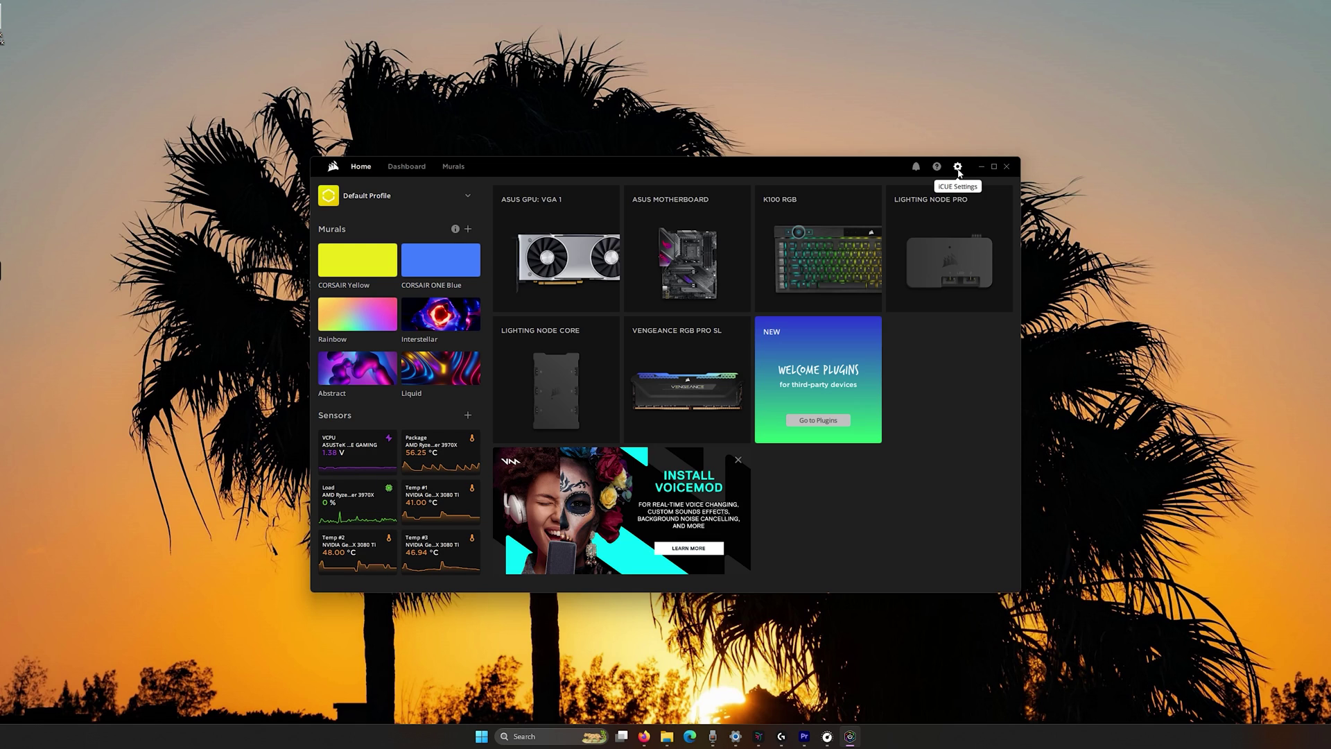
left_click(958, 168)
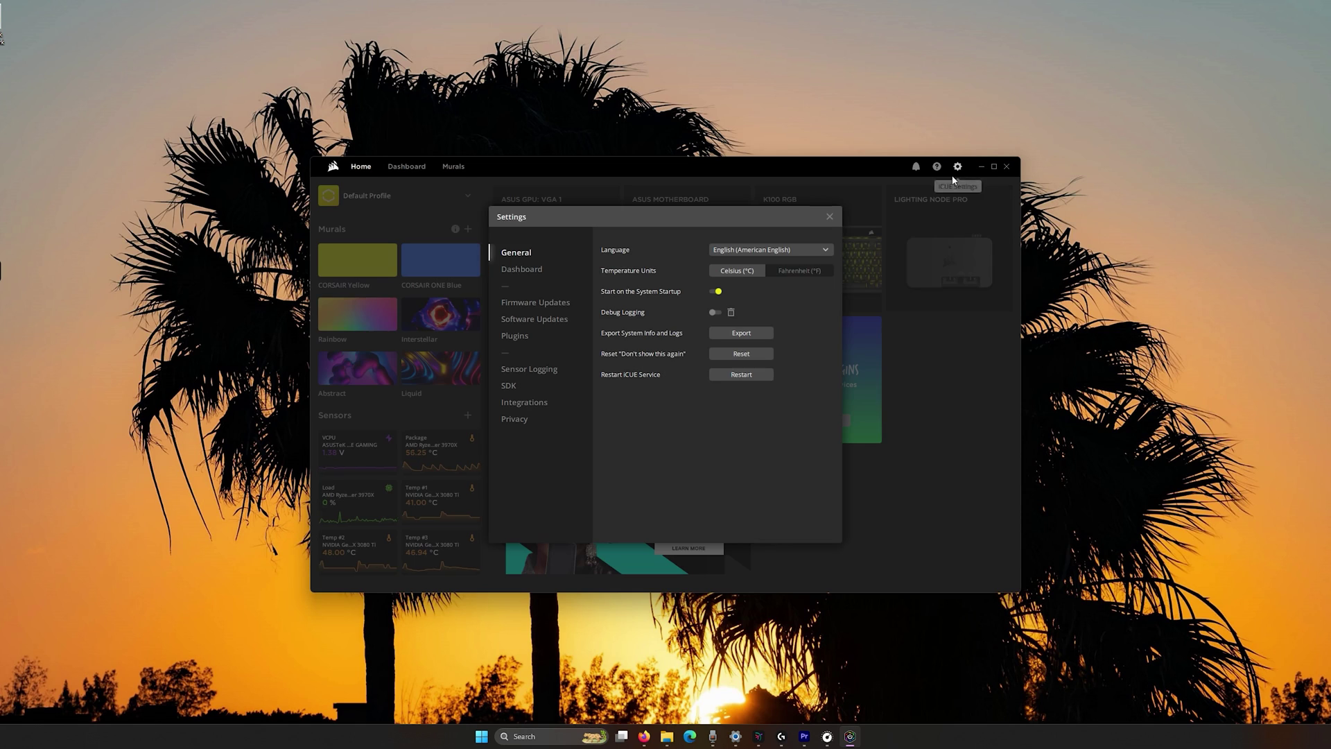
left_click(525, 340)
left_click(532, 321)
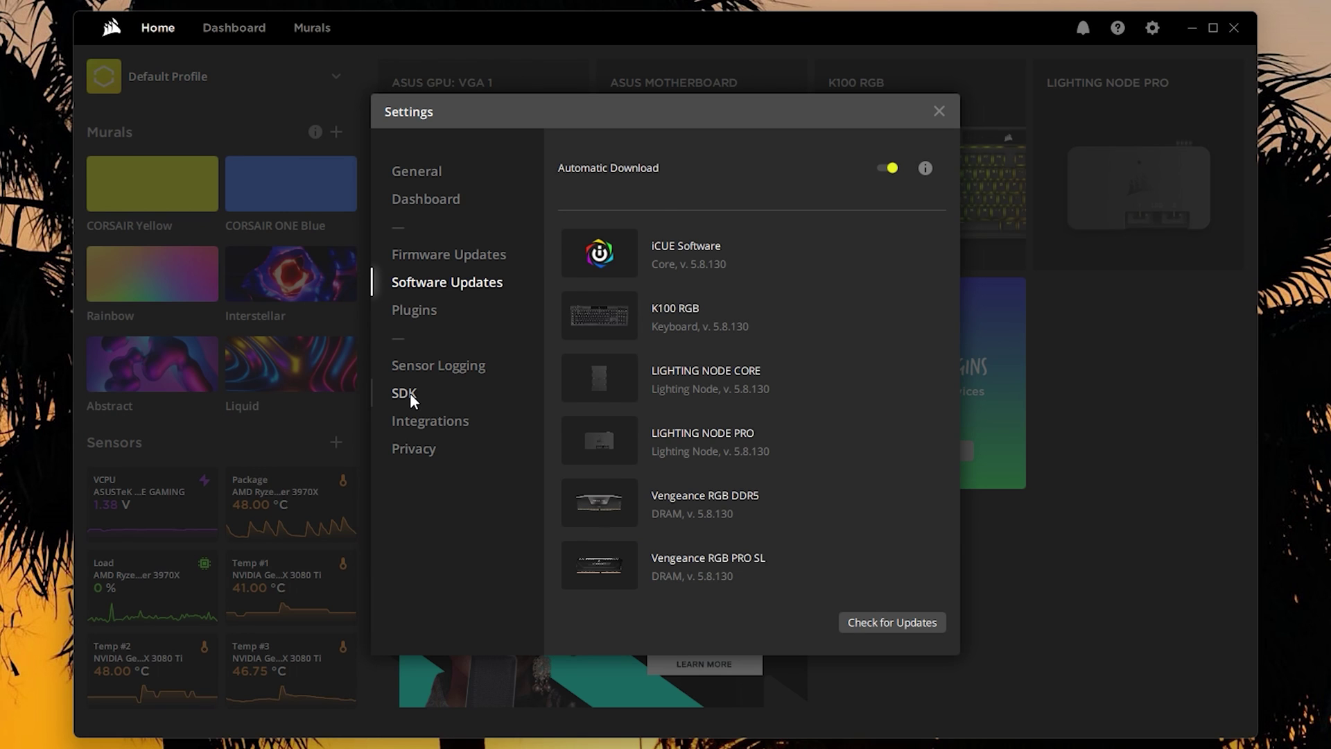
left_click(511, 385)
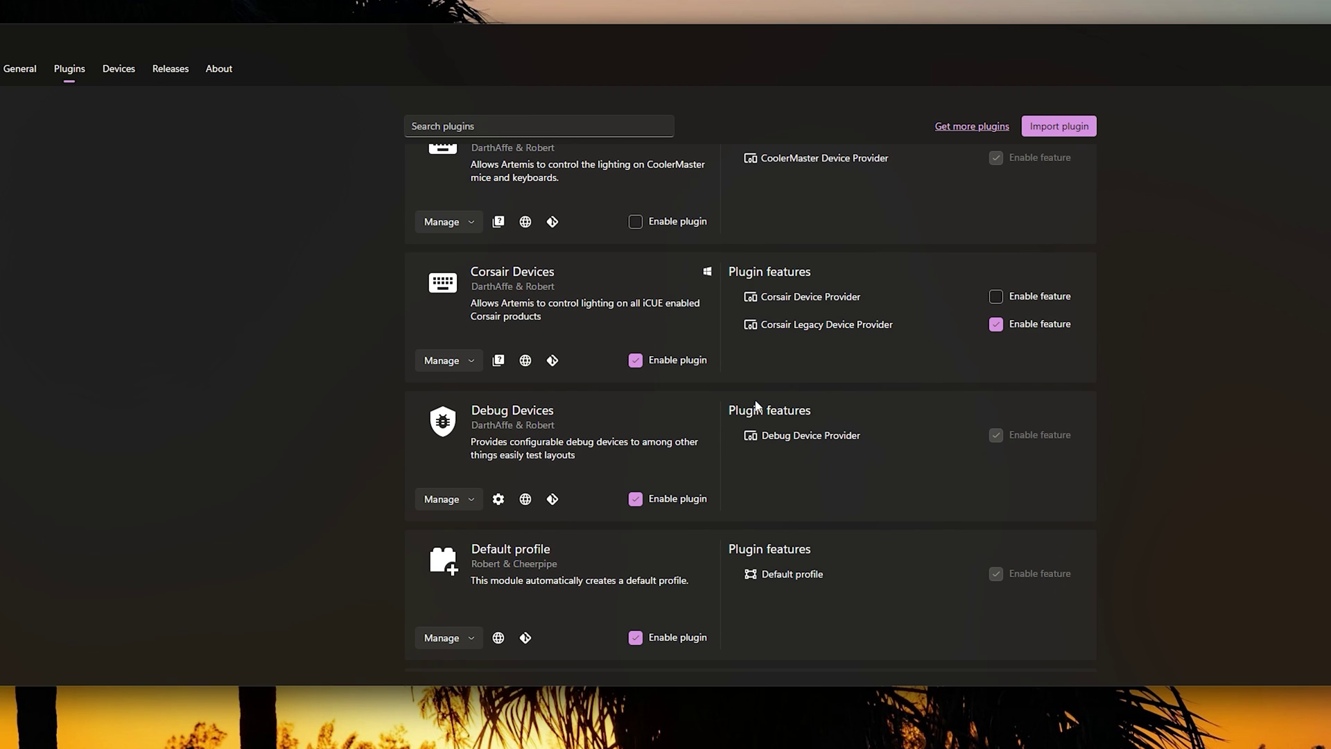
- Back in Artemis, look through the installed device plugins, search them for razer, and clear the search
scroll(756, 403, "down", 2)
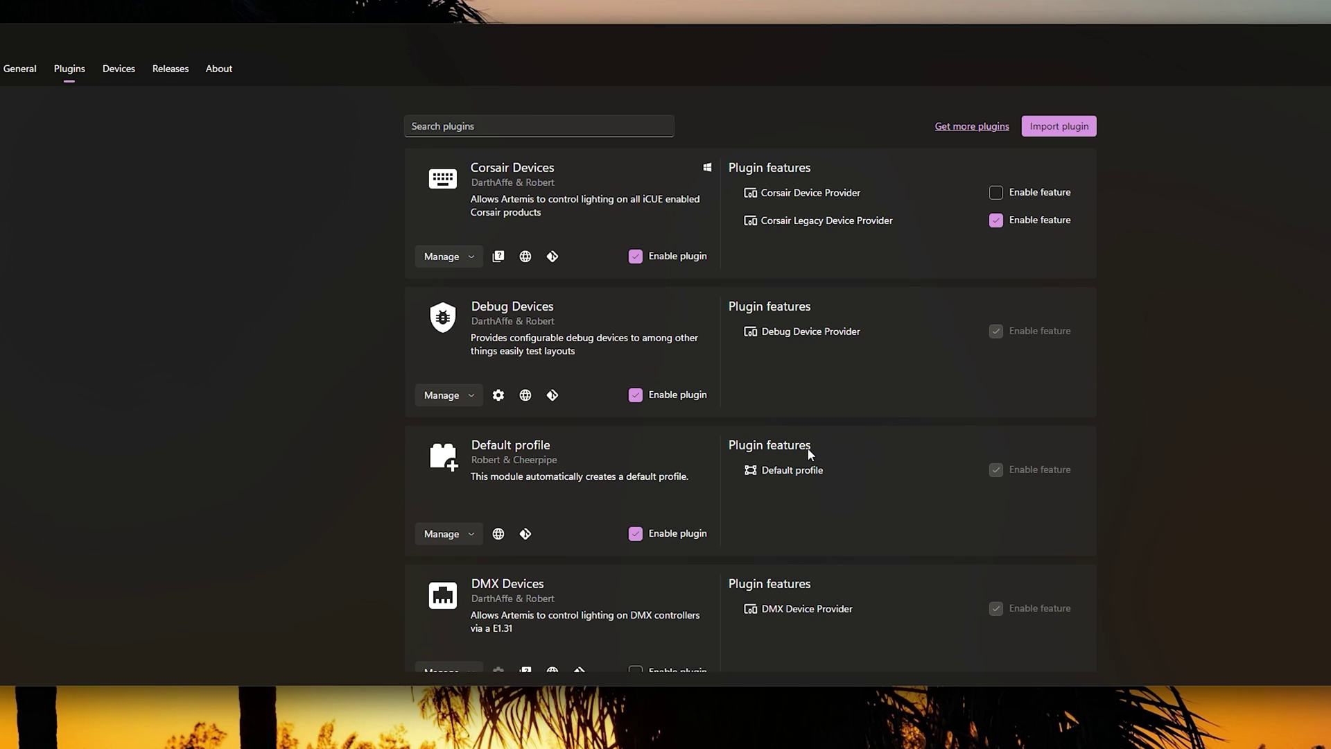
scroll(808, 445, "down", 5)
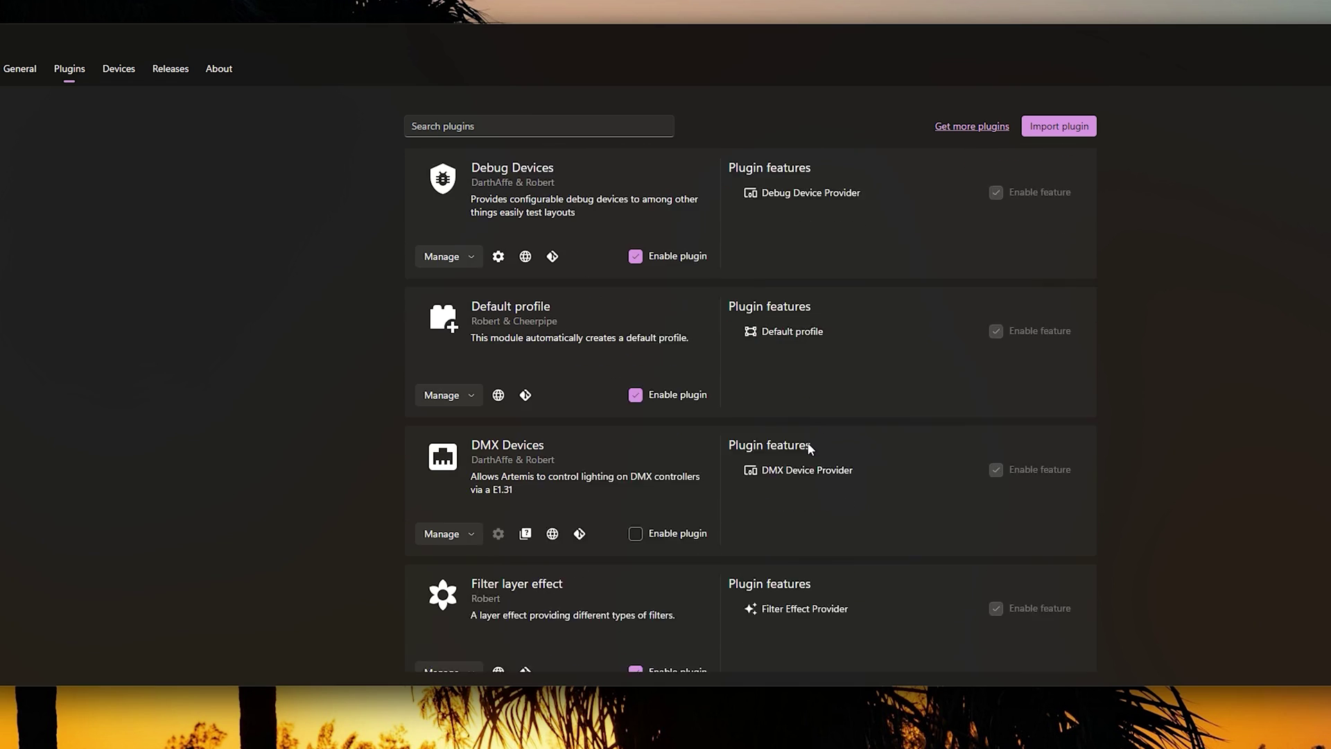
scroll(551, 277, "up", 3)
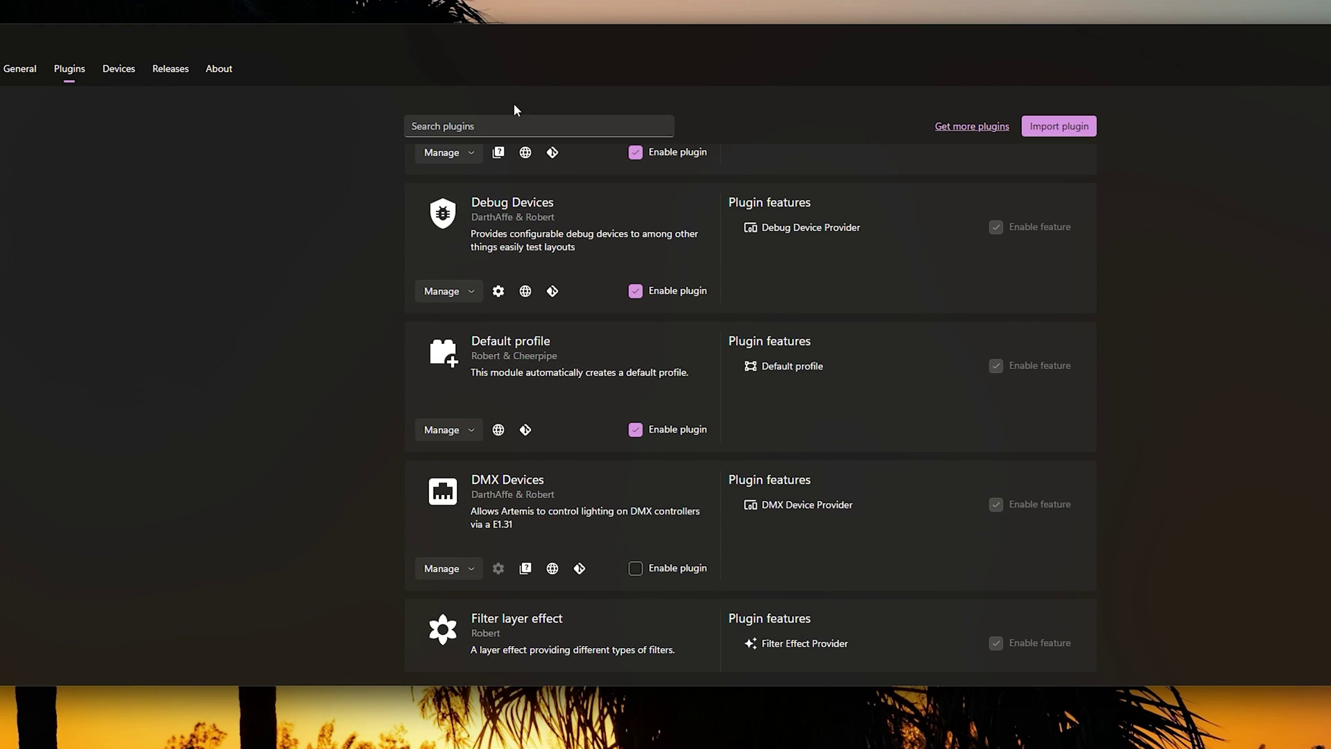
left_click(523, 123)
type("razer")
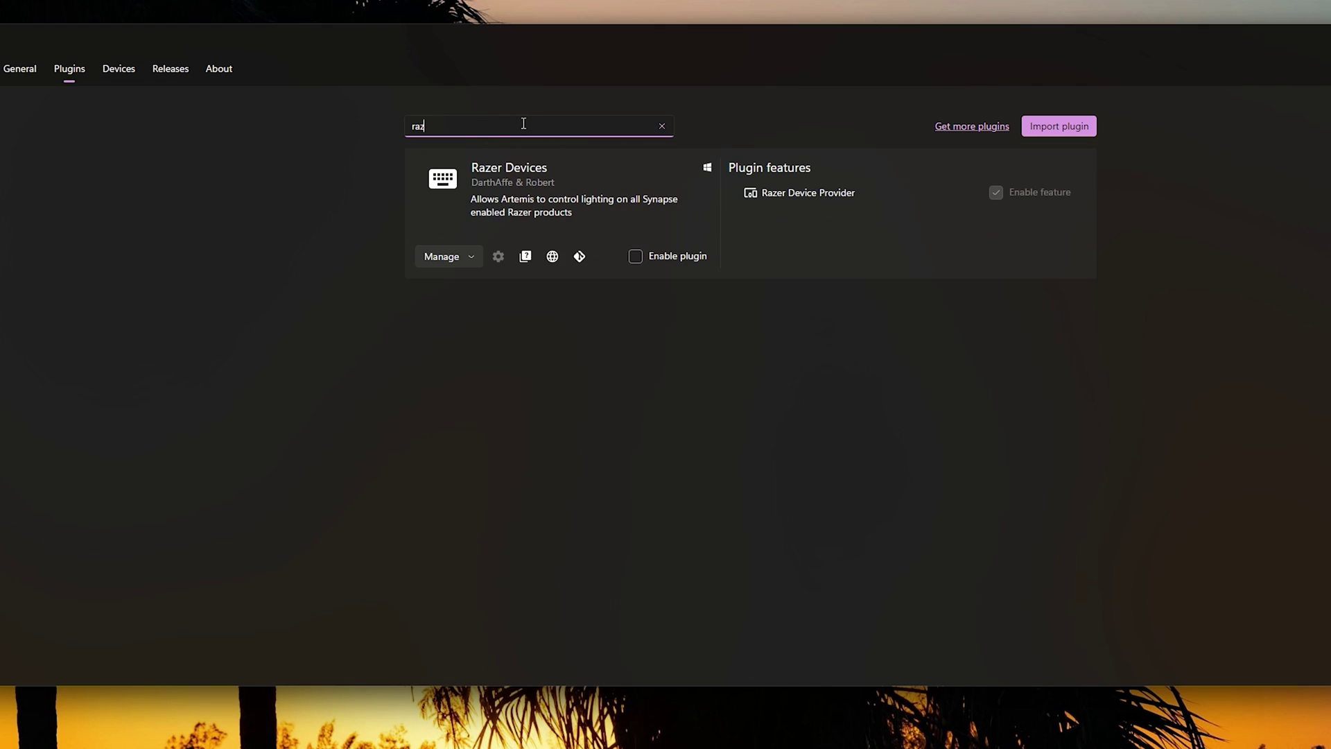
right_click(523, 125)
left_click(442, 139)
key("BackSpace")
key("BackSpace")
key("BackSpace")
key("BackSpace")
key("BackSpace")
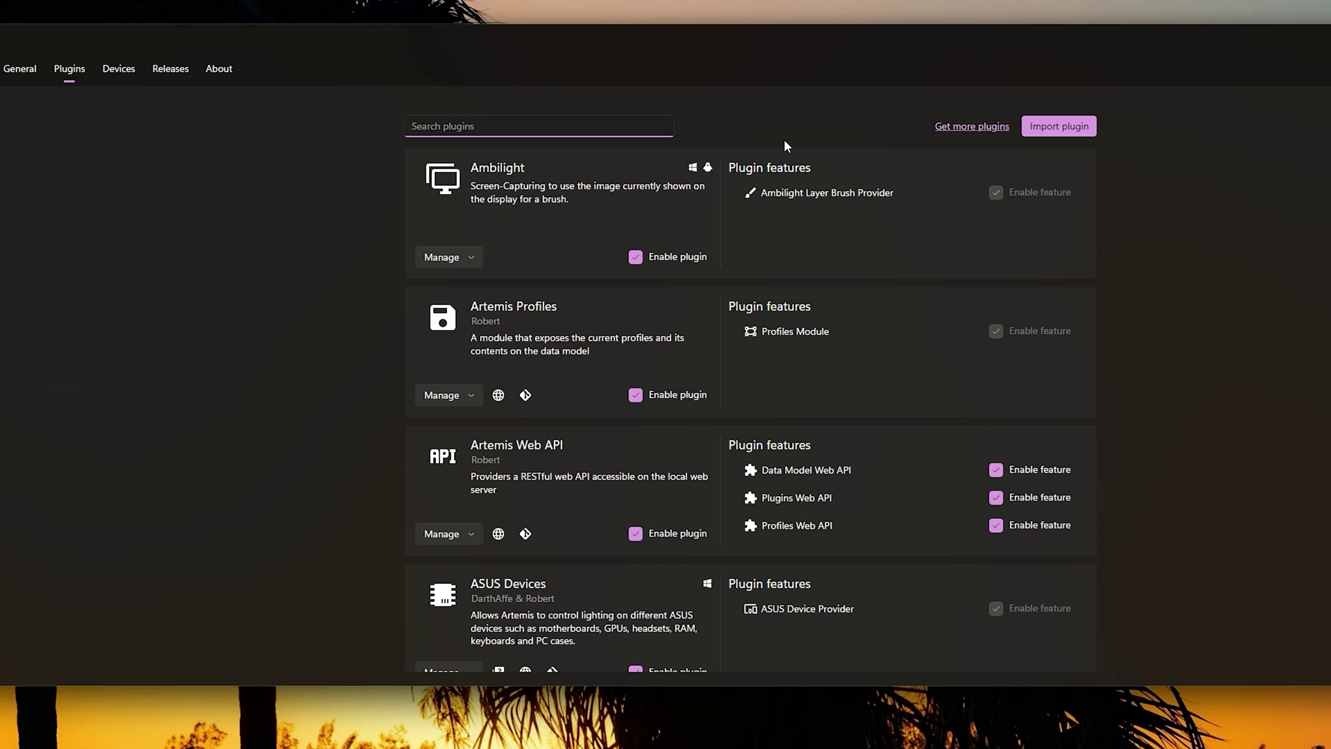
- Open the online list of extra Artemis plugins and review its brushes, device providers, effects and modules
left_click(975, 135)
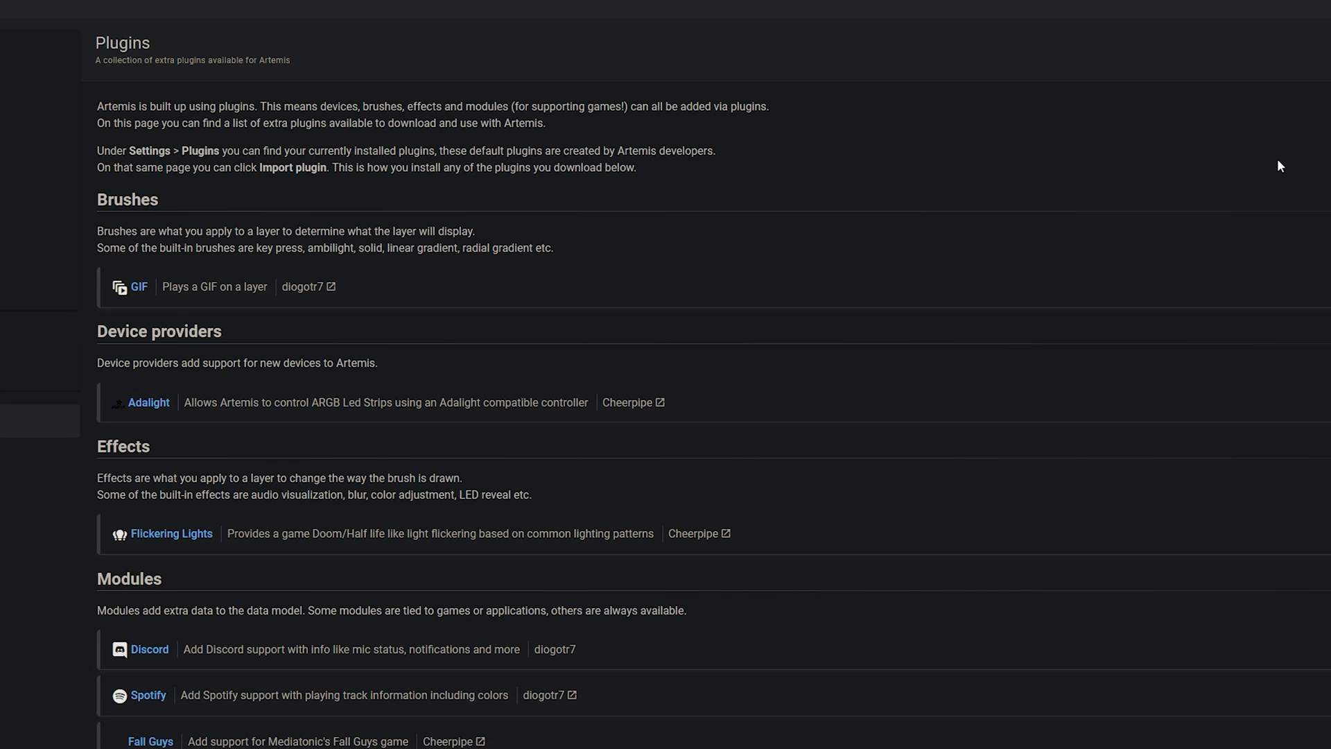
scroll(1247, 216, "down", 1)
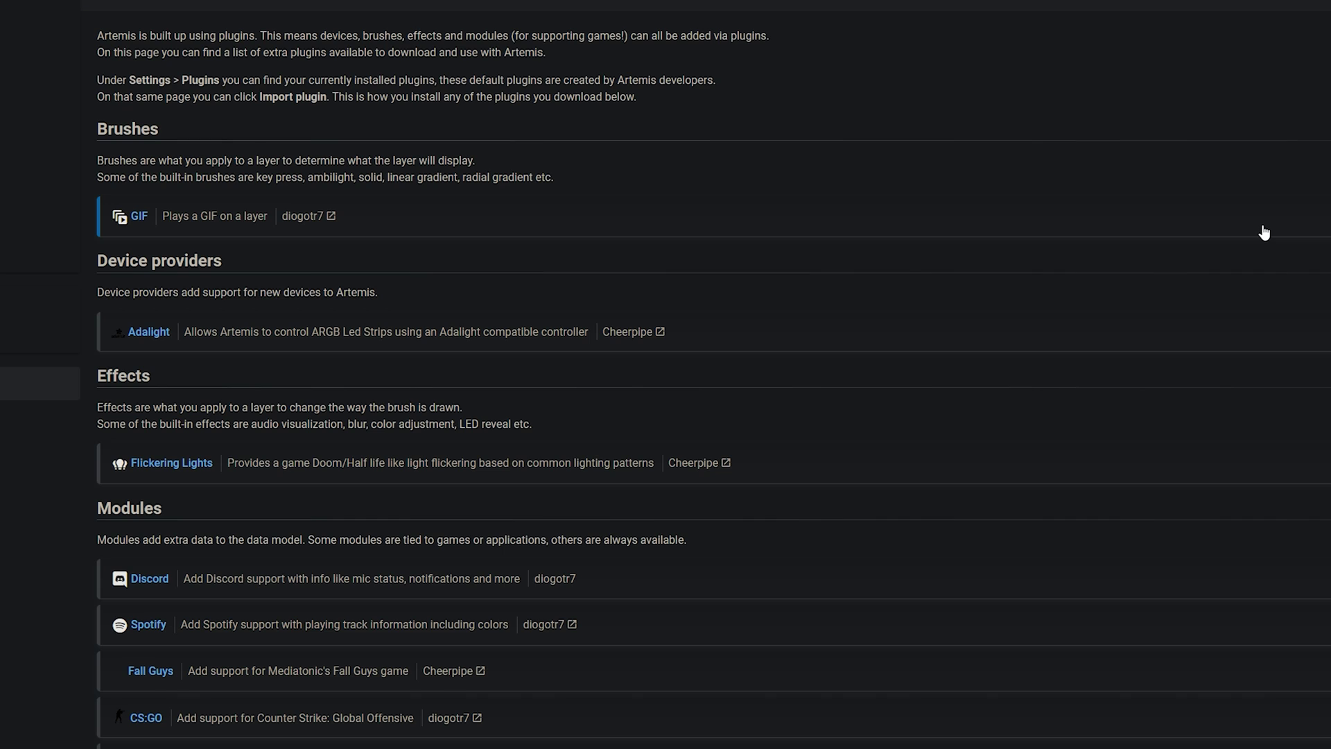
scroll(1006, 346, "down", 1)
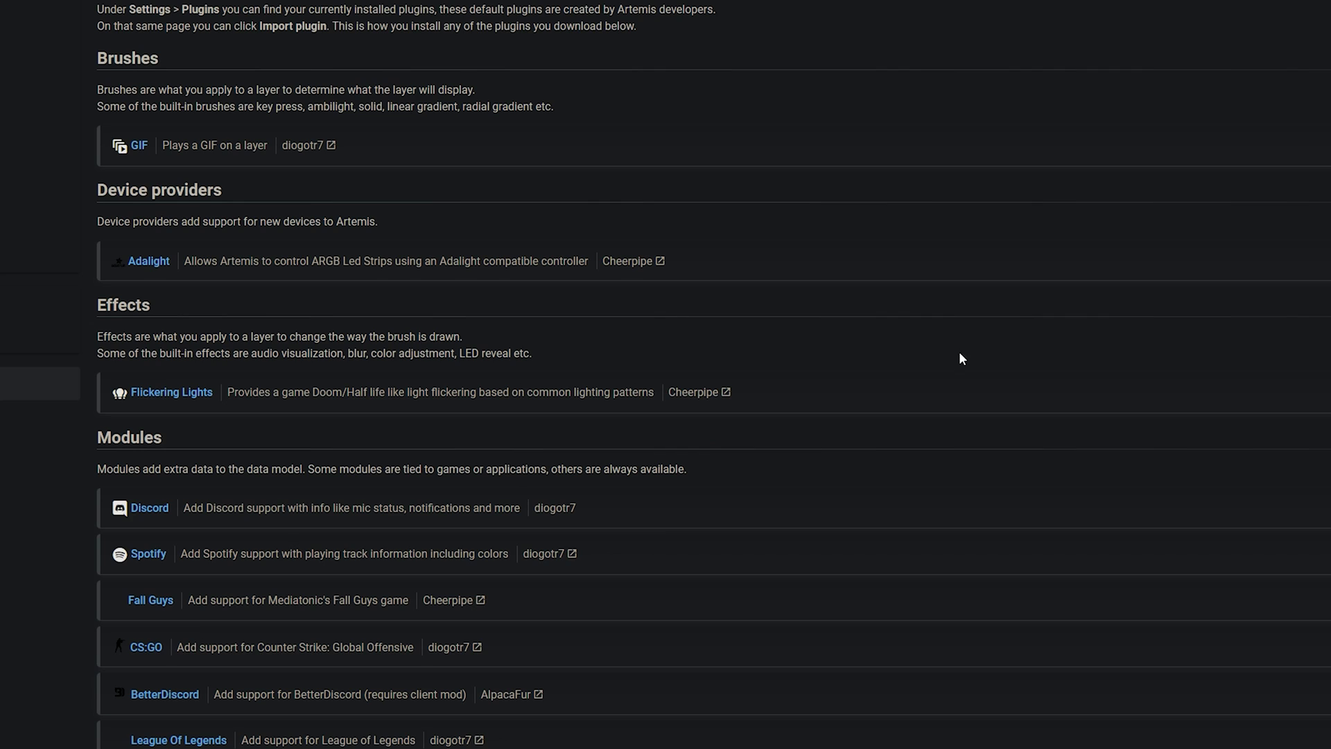
scroll(922, 357, "down", 3)
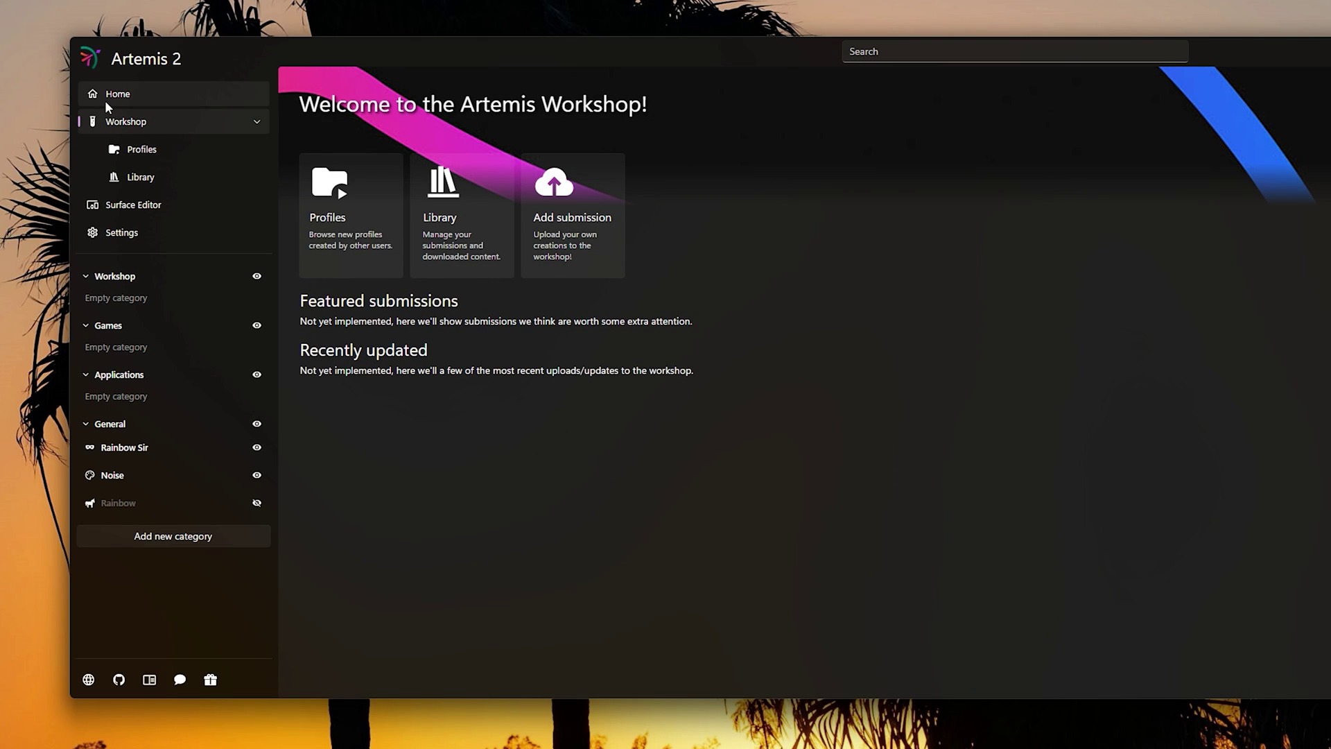
- Search the Artemis workshop profiles for cyberpunk, open the Cyberpunk 2077 entry, and view the library of installed profiles
left_click(113, 97)
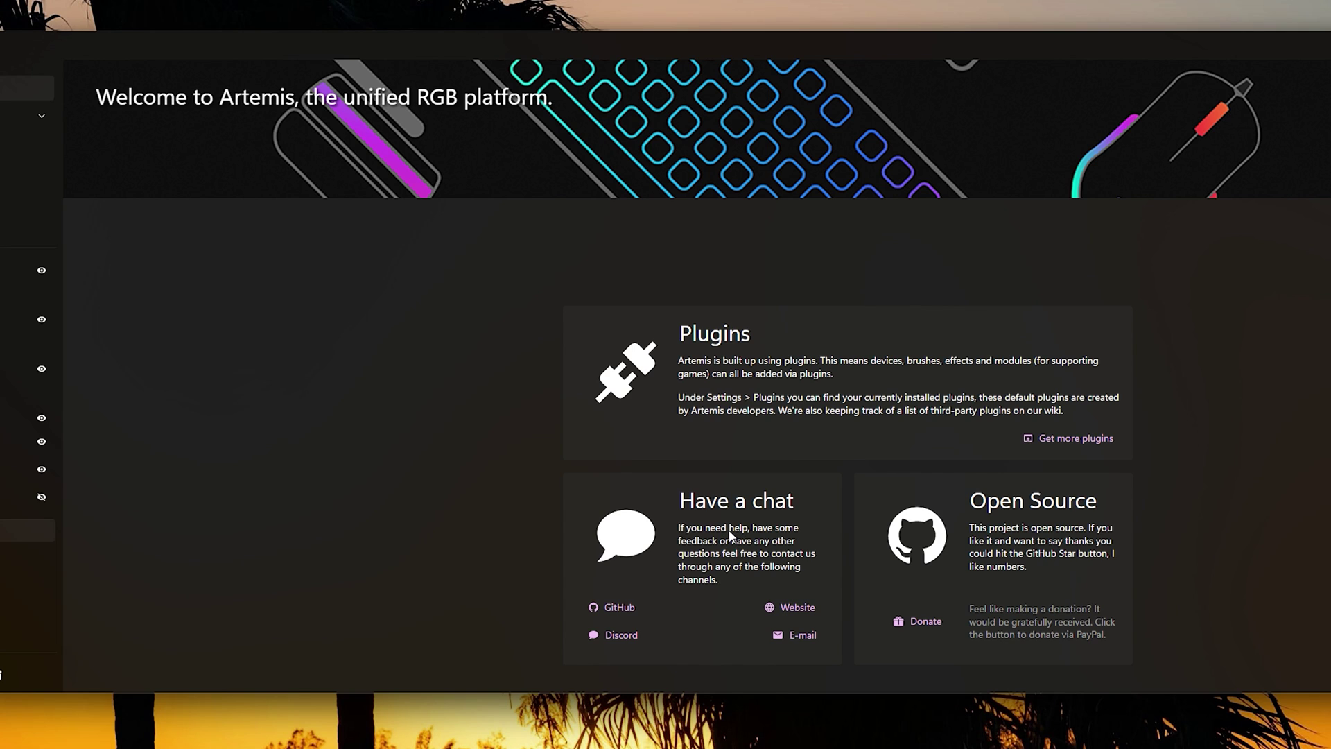
left_click(21, 116)
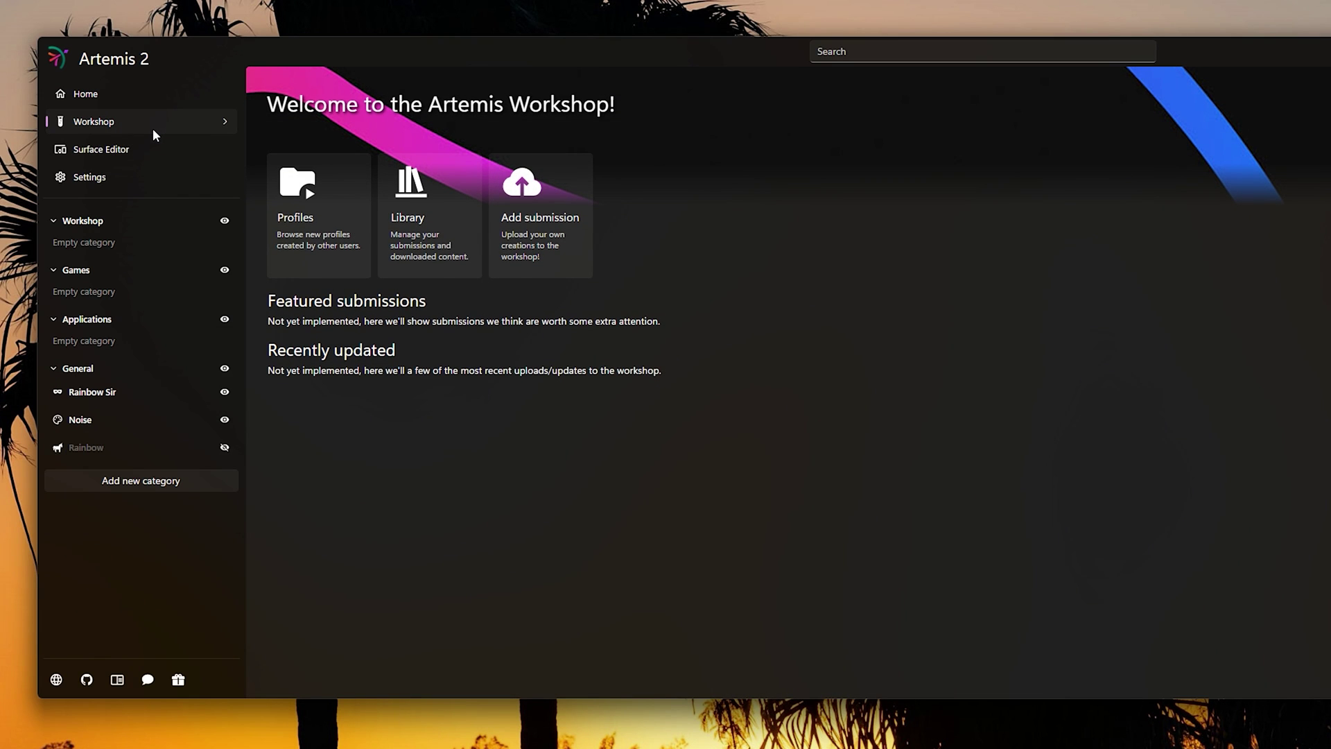
left_click(345, 221)
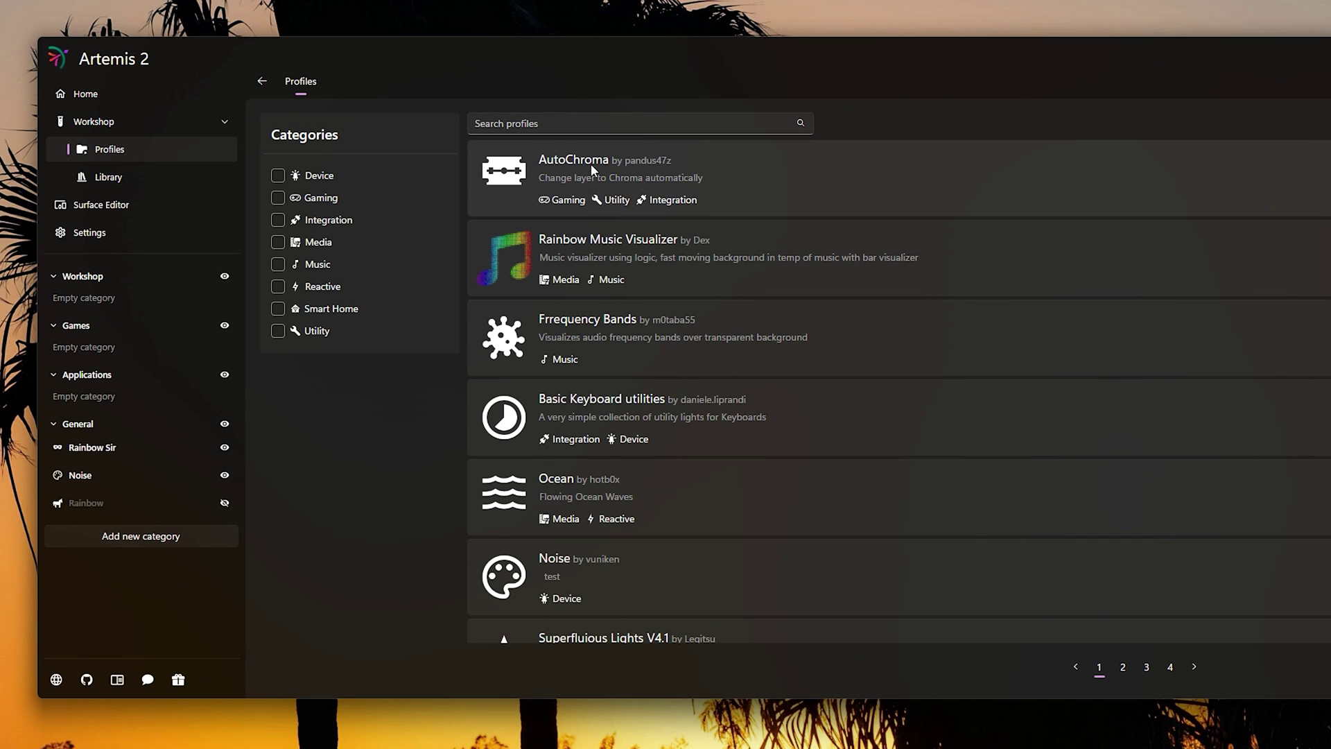
left_click(655, 123)
type("cyberpunk")
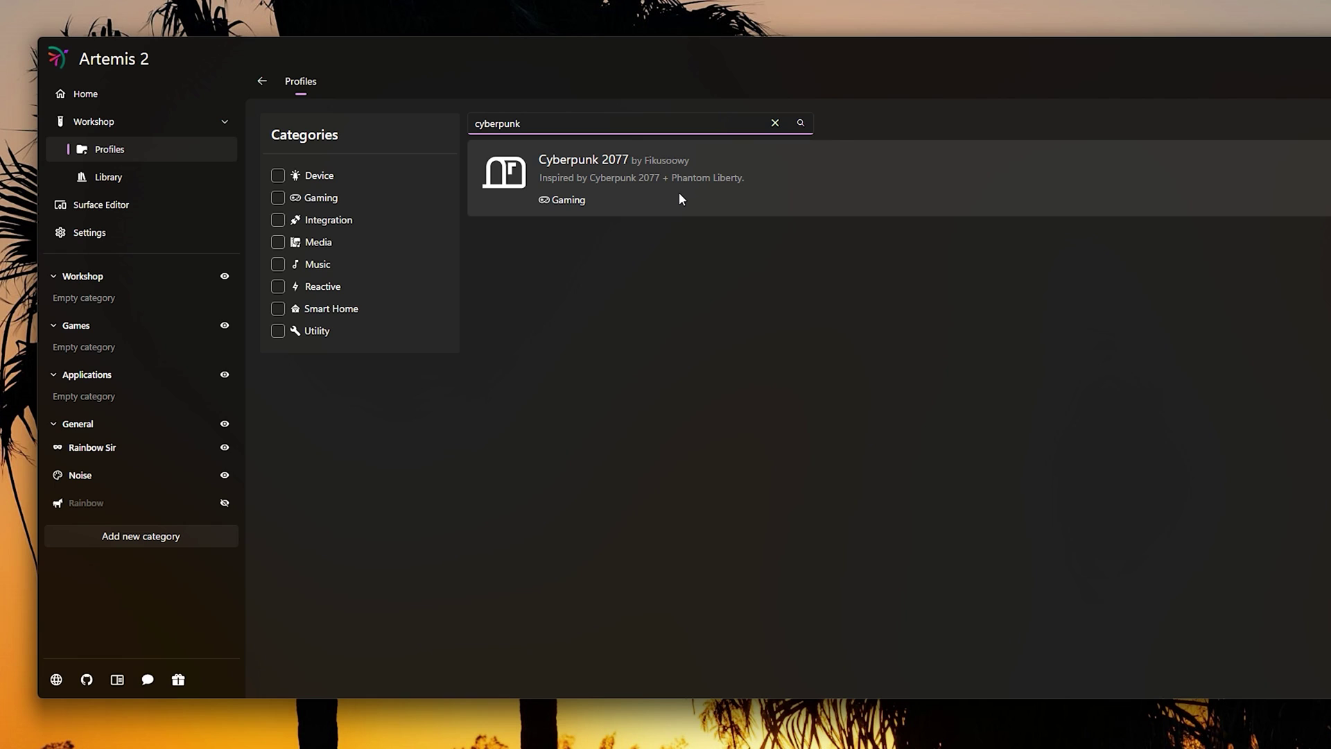
left_click(703, 195)
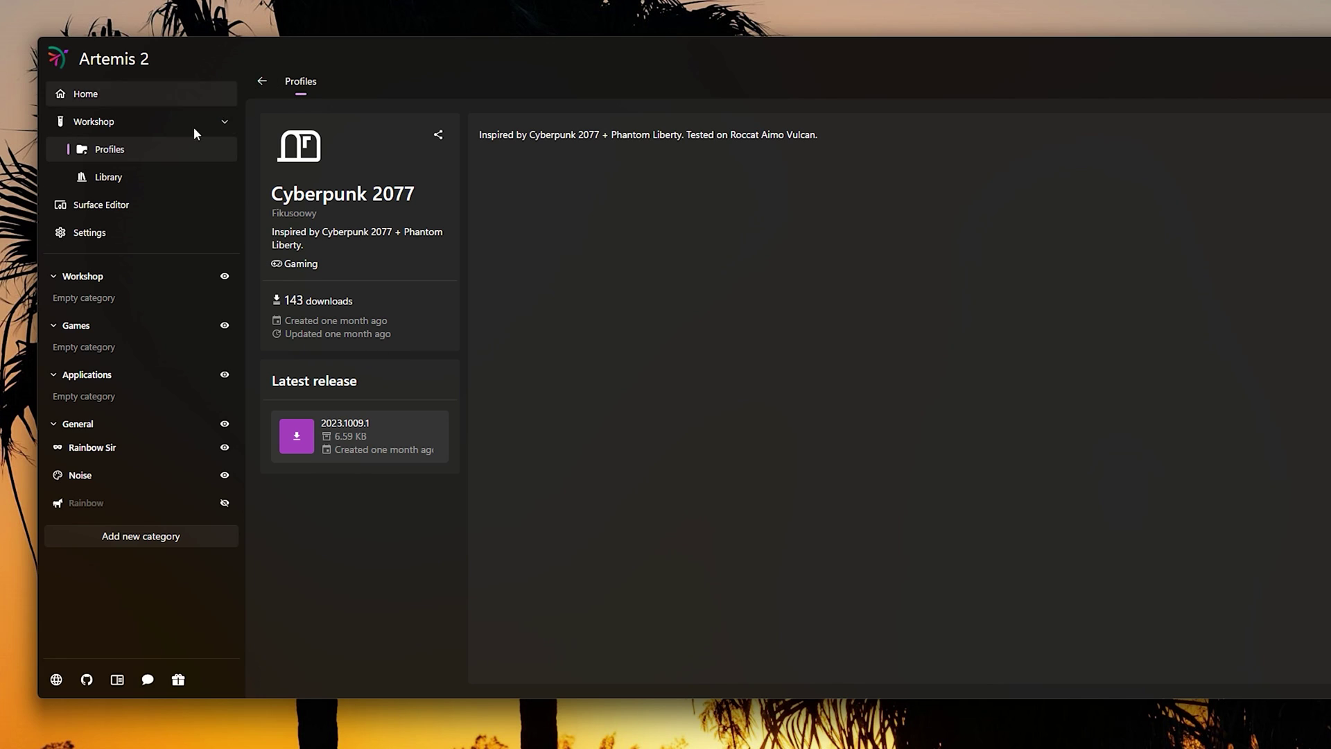
left_click(111, 181)
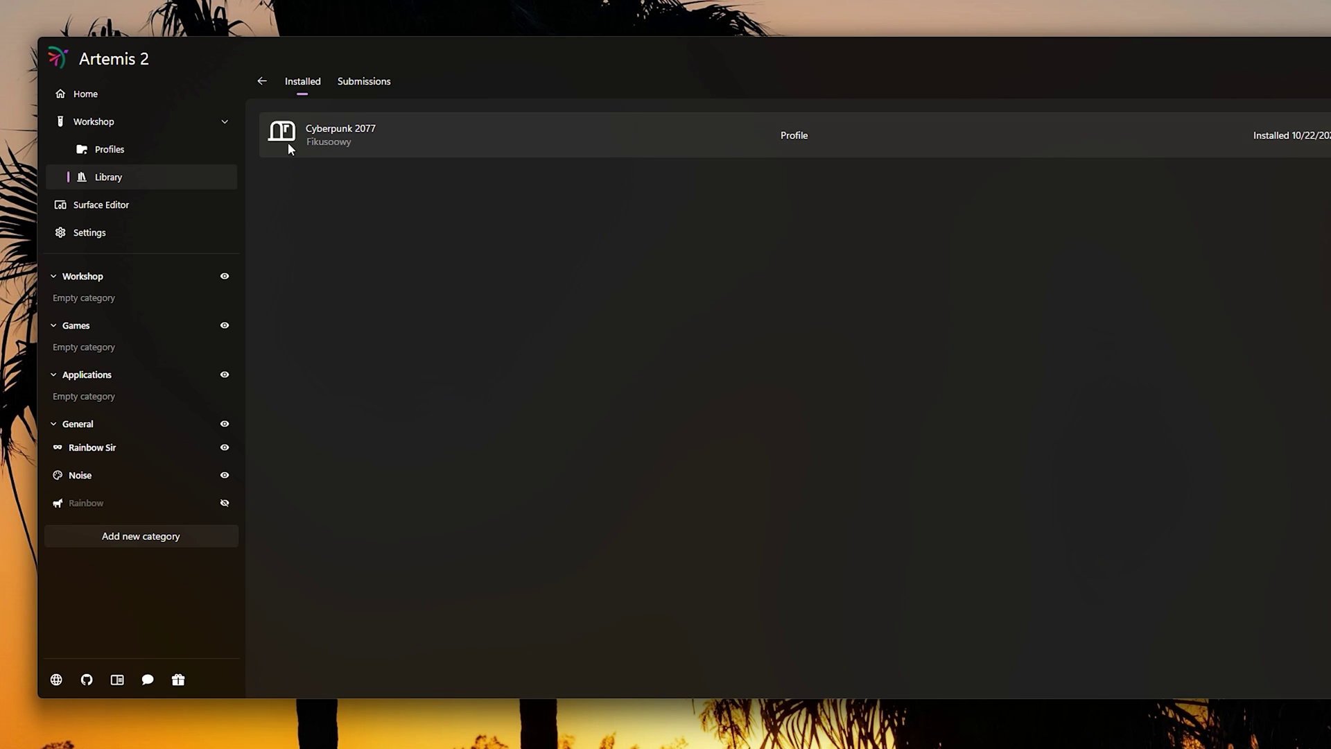
- Open the surface editor and show the available actions for the Corsair QL Fan (6) device
left_click(146, 204)
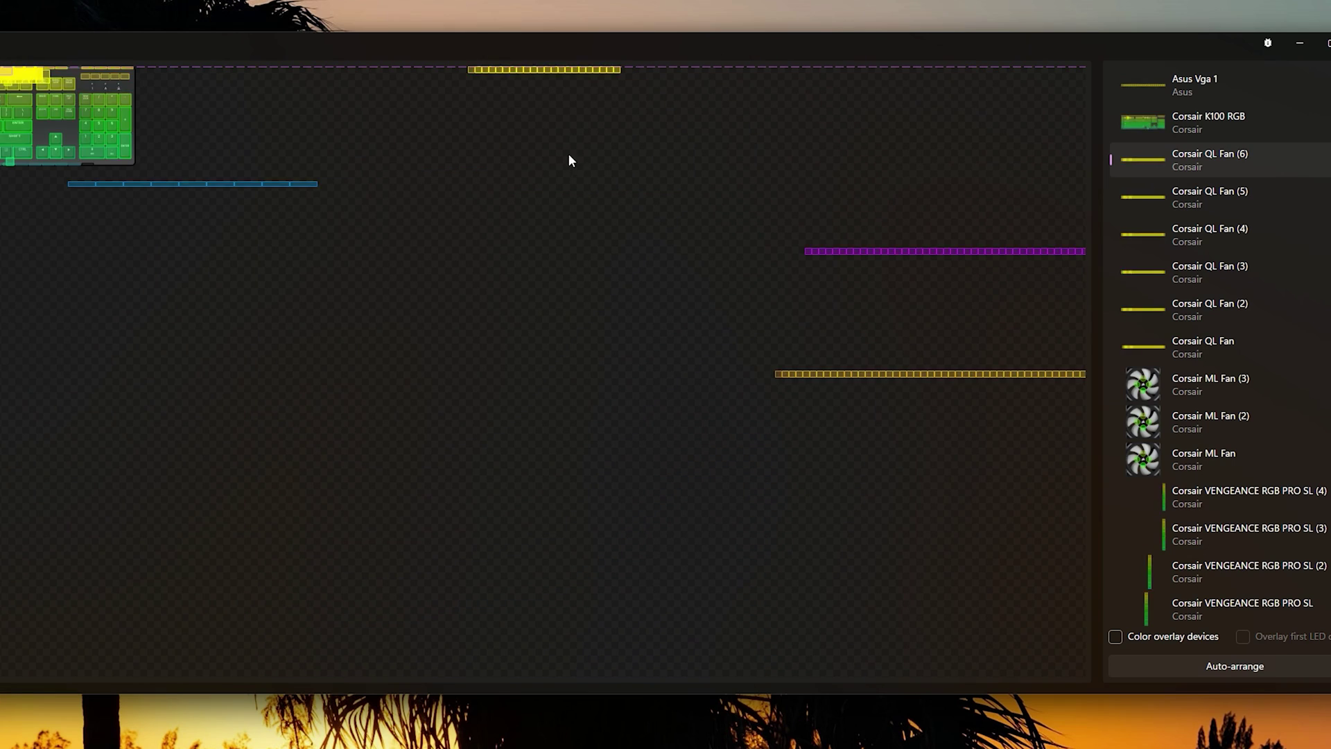
right_click(1222, 159)
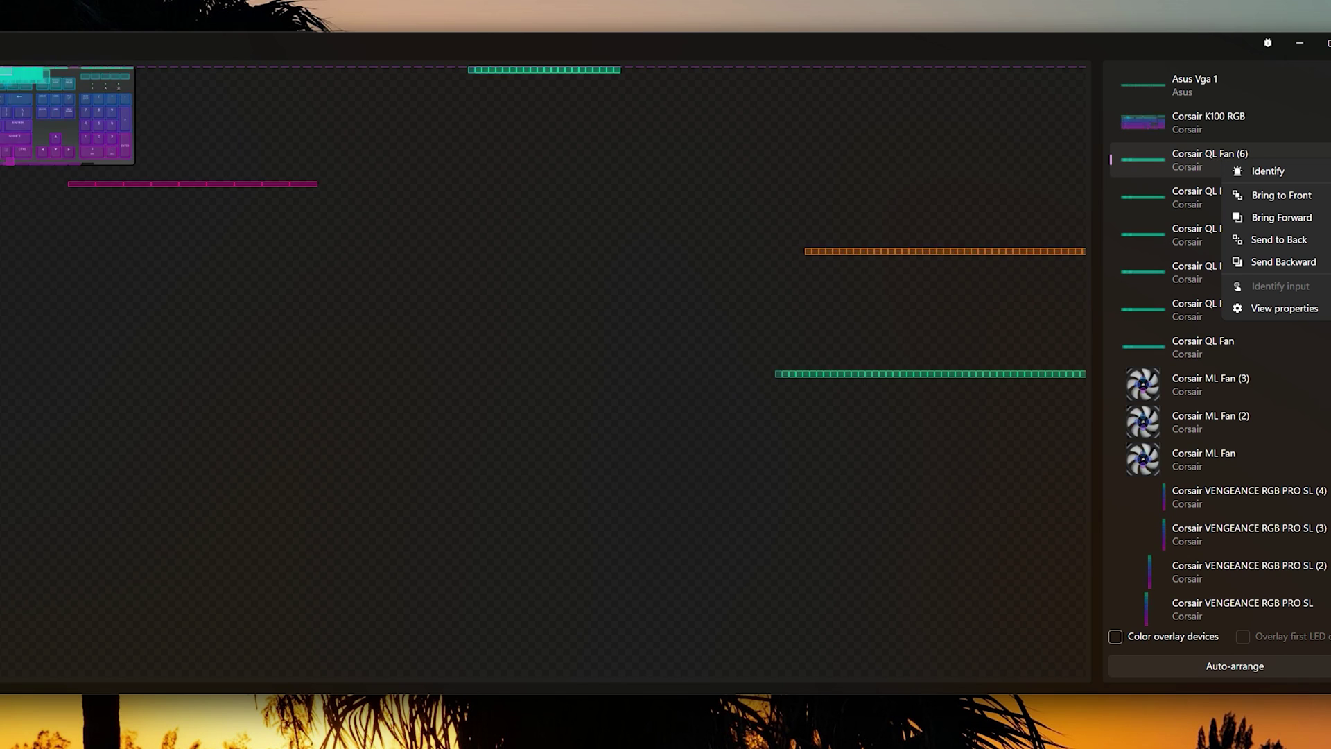
key("Escape")
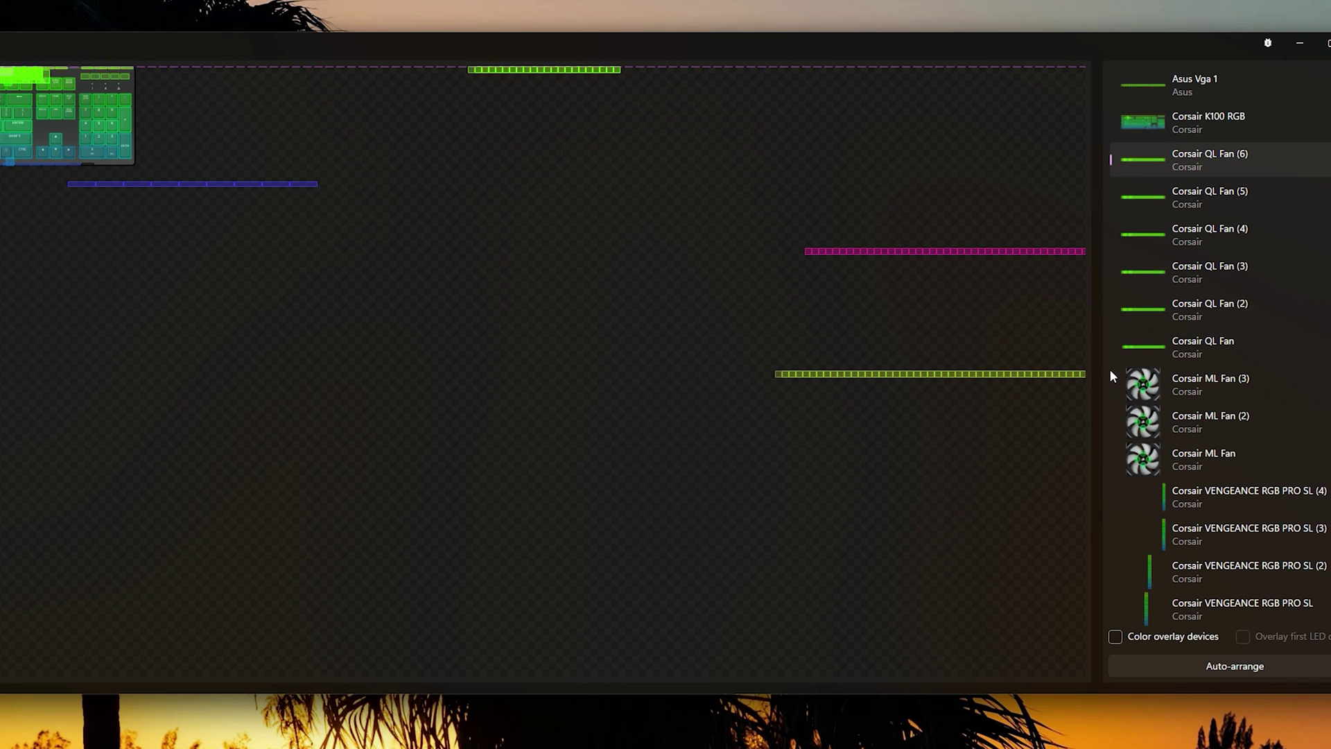
right_click(1232, 174)
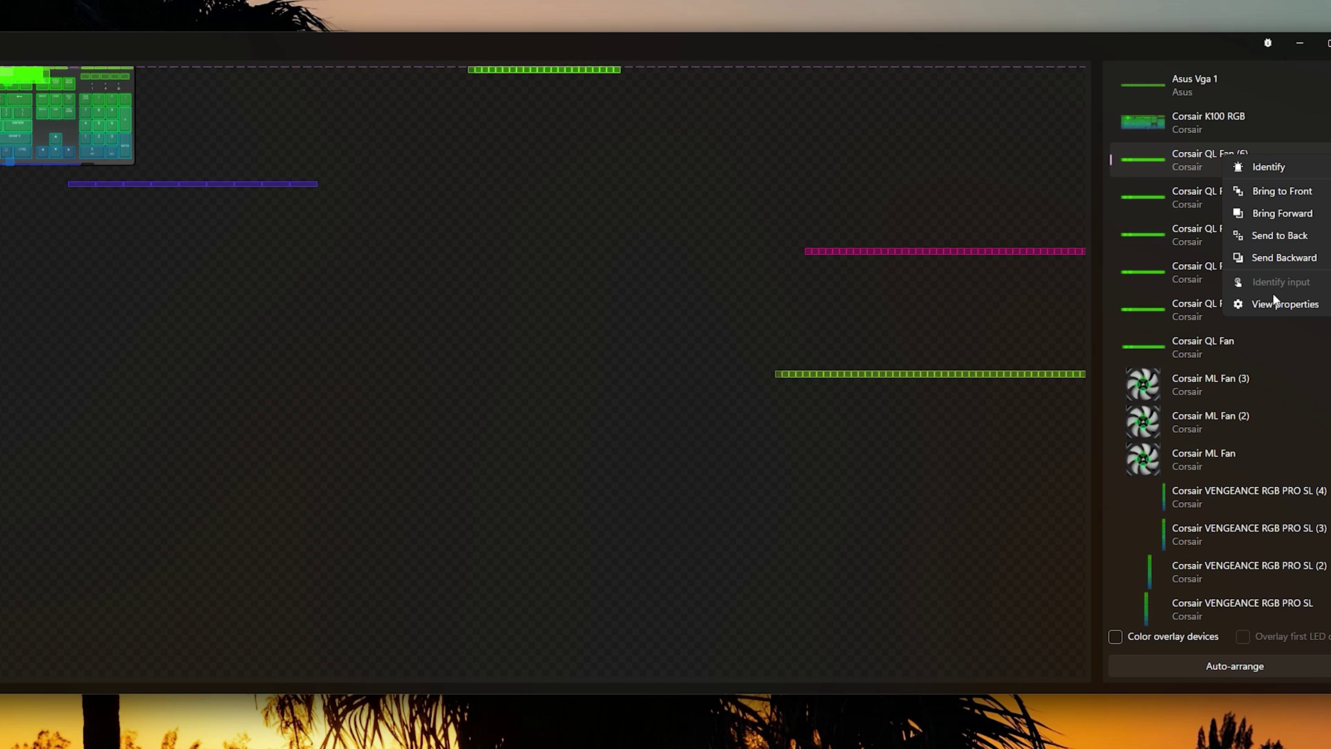